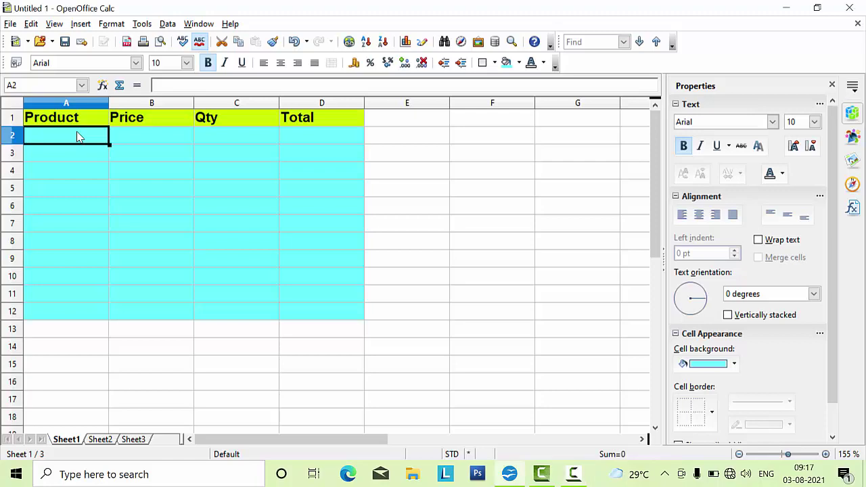
- Give the data area A2:D12 a Cyan 10 background fill
mouse_move(87, 142)
mouse_down()
mouse_move(208, 218)
mouse_move(324, 322)
mouse_up()
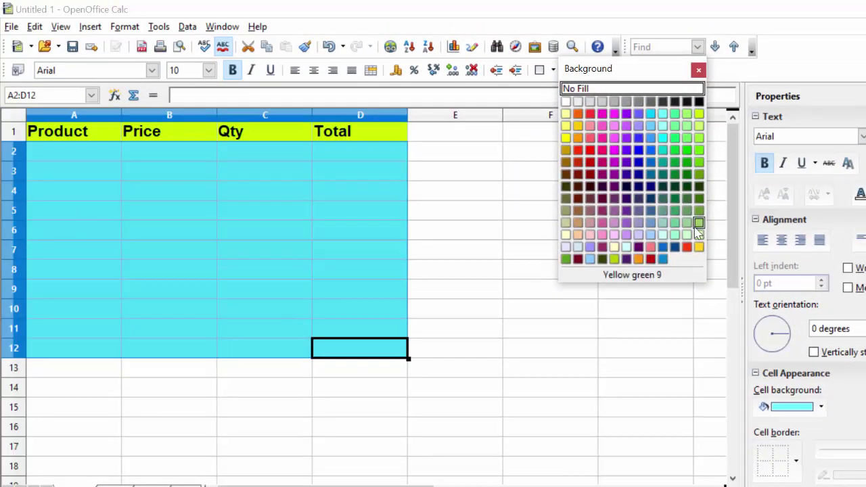
click(662, 237)
- Enter Keyboard and Mouse as the first products in A2 and A3
click(507, 278)
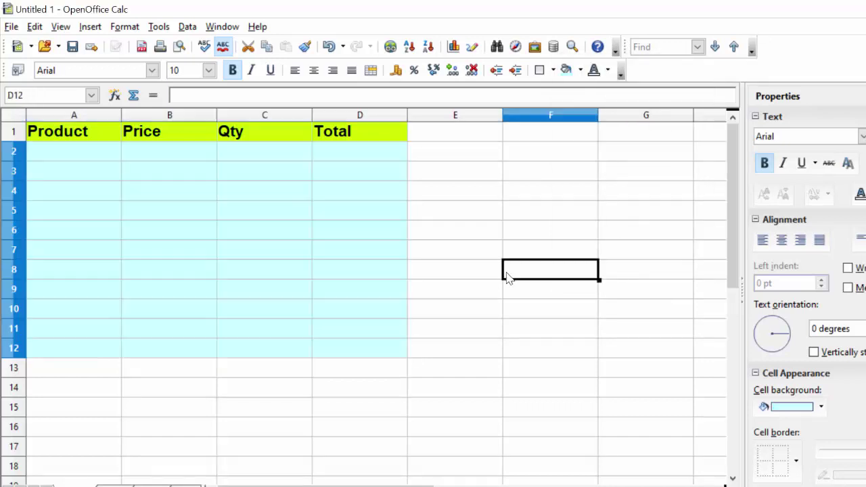
click(80, 153)
key(ctrl+b)
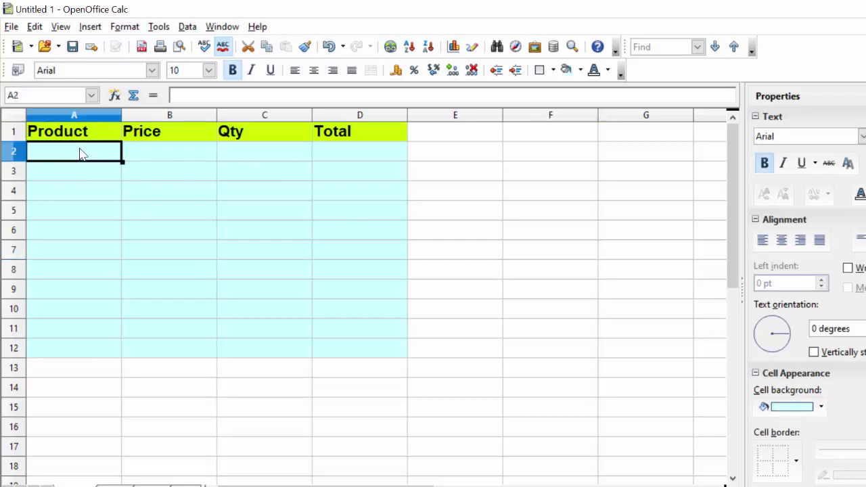
text(Keyb)
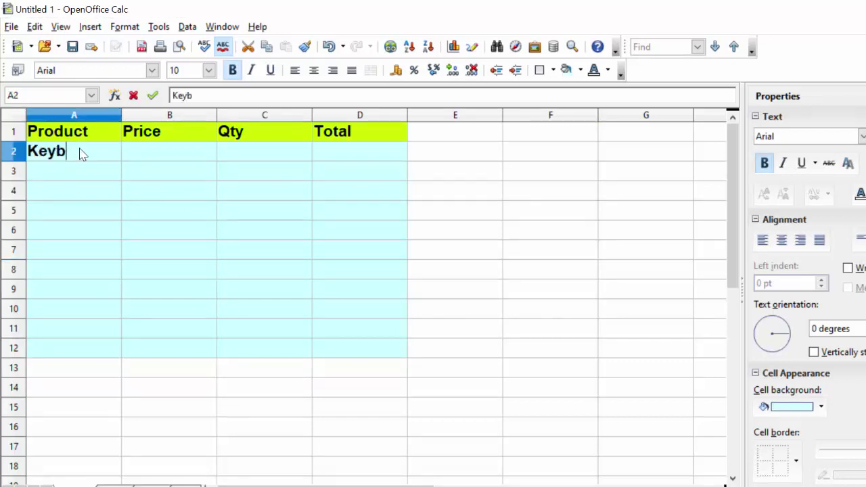
text(oard)
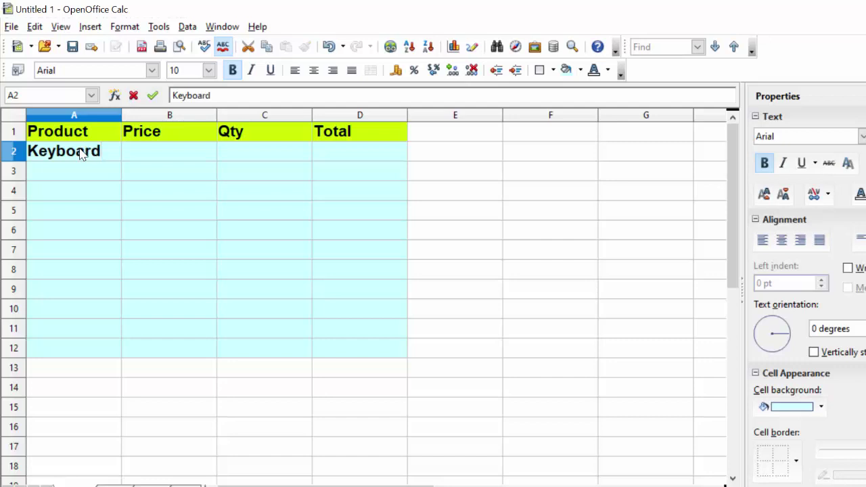
key(Return)
text(M)
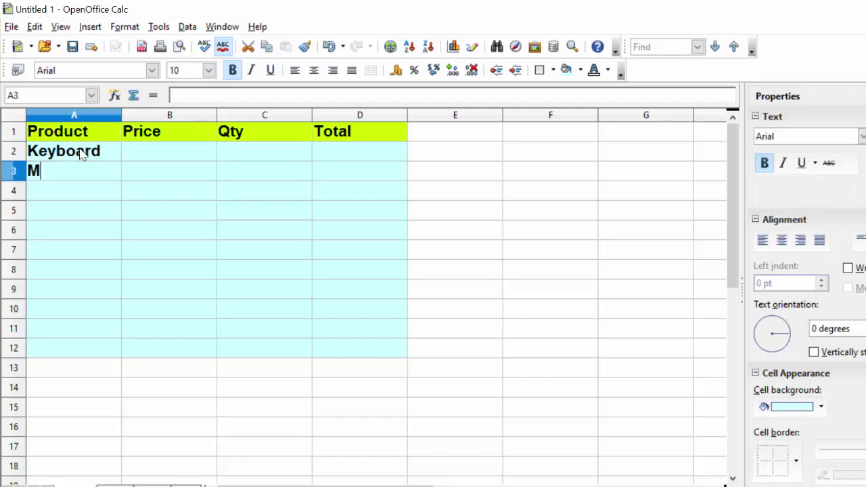
text(ouse)
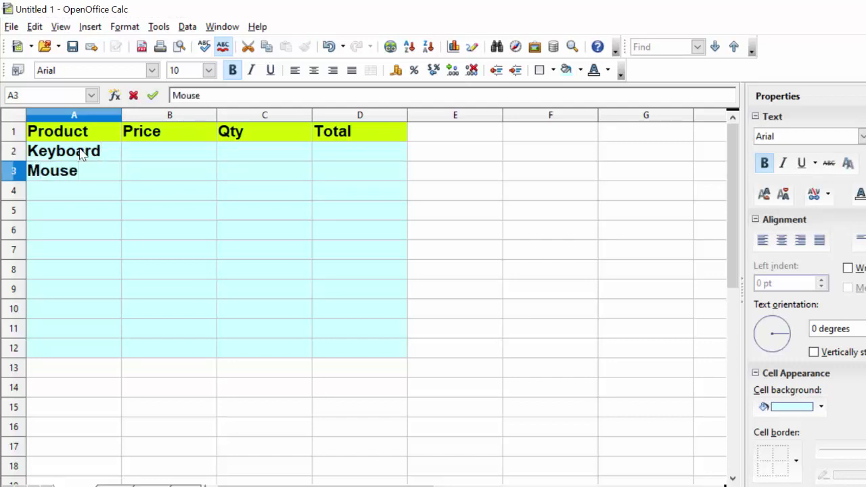
key(Return)
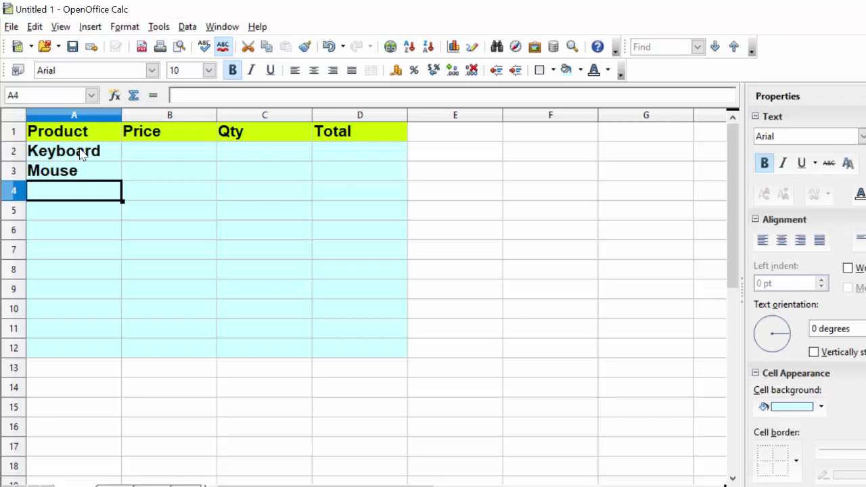
- Add Mobile, Desktop, Laptop and Palm Top below them in A4:A7
text(Mo)
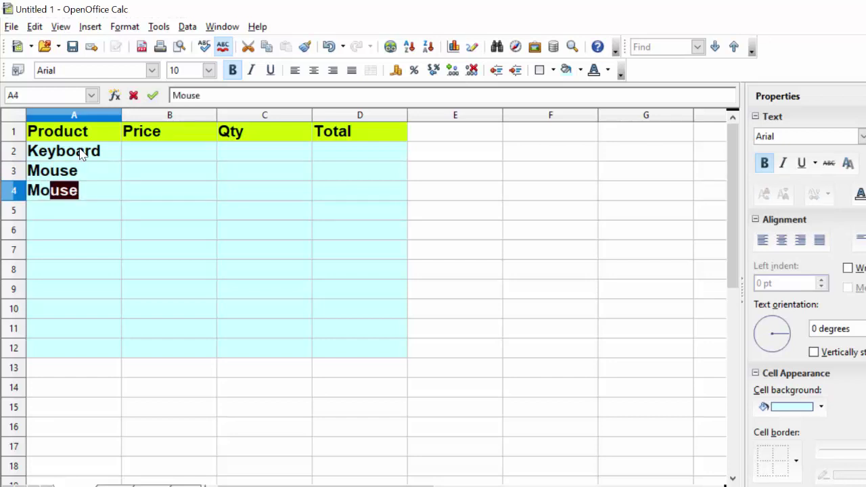
text(bile)
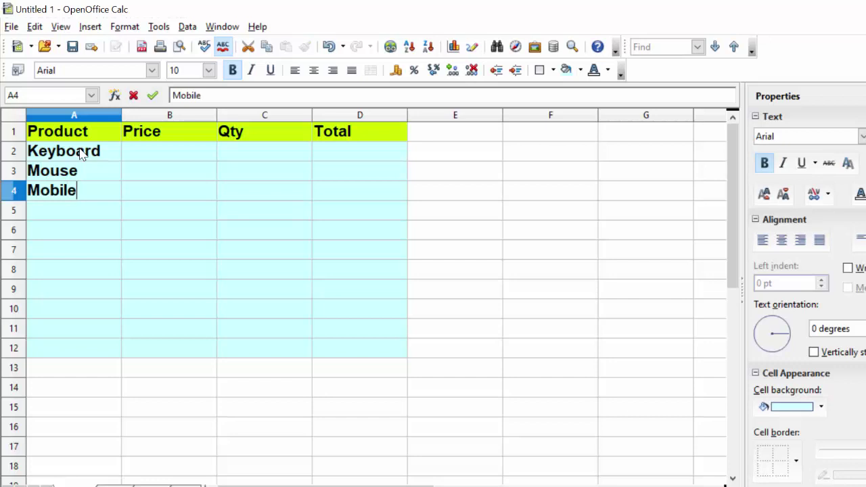
key(Return)
text(De)
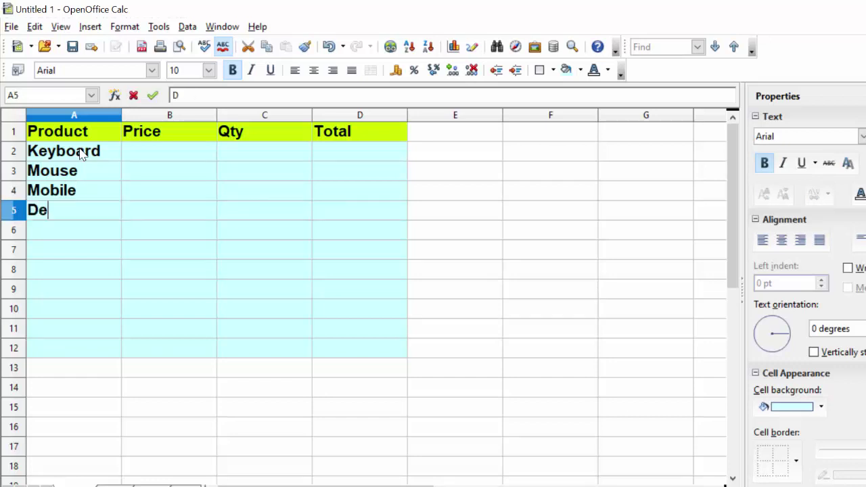
text(sktop)
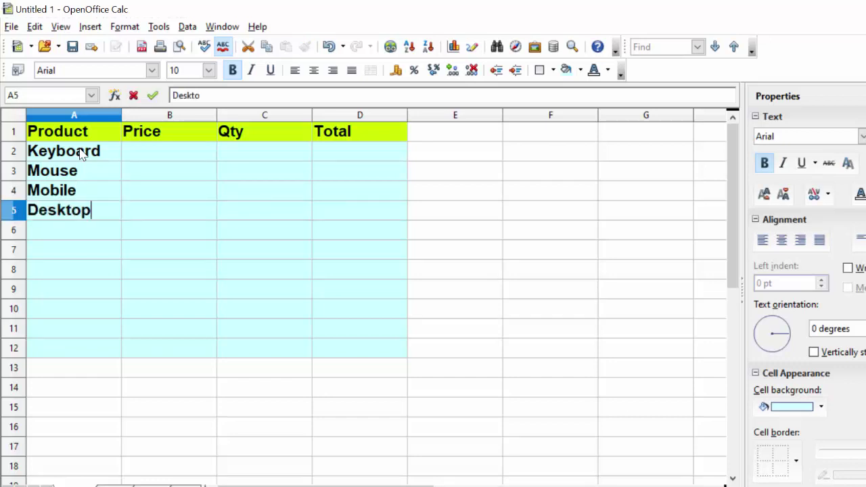
key(Return)
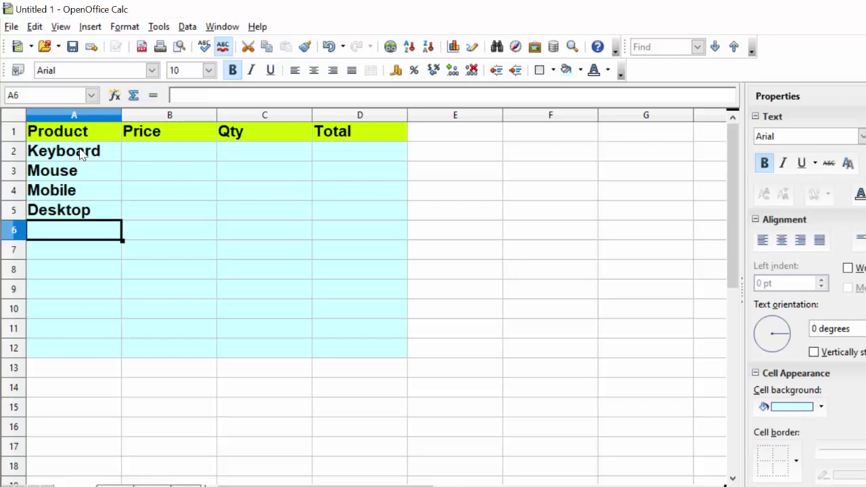
text(Lap)
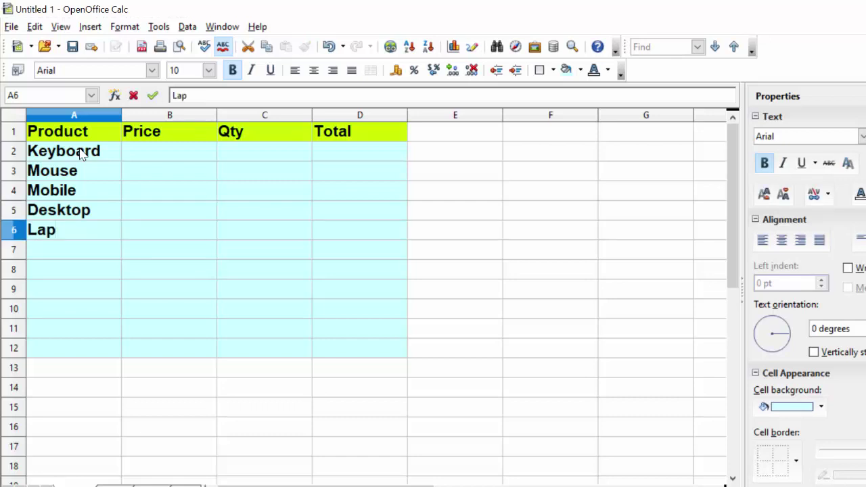
text(top)
key(Return)
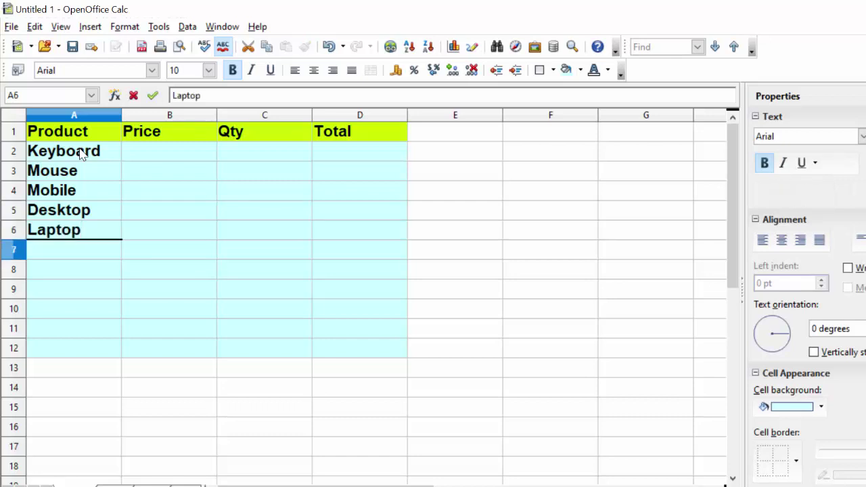
text(Pa)
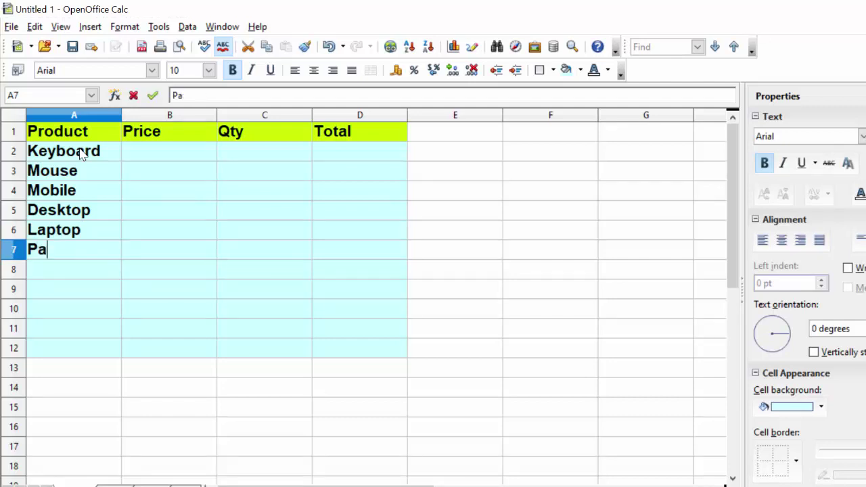
text(lm T)
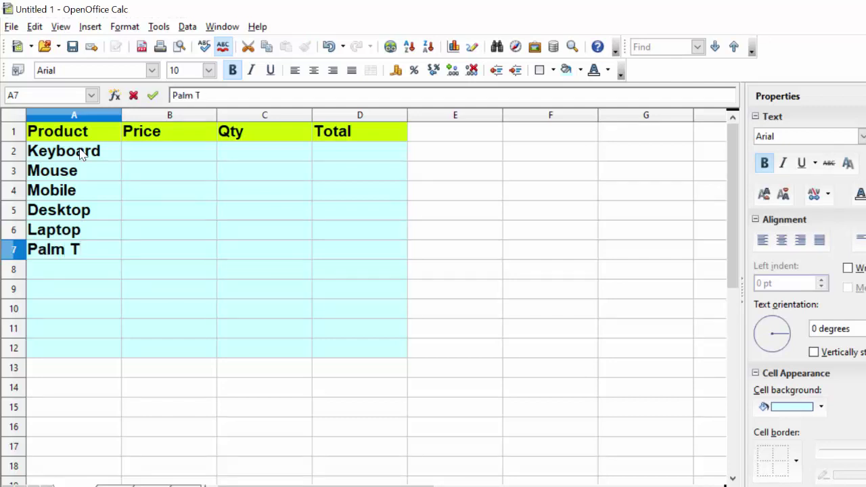
text(op)
- Enter prices 220, 120 and 6700 in B2:B4
click(196, 233)
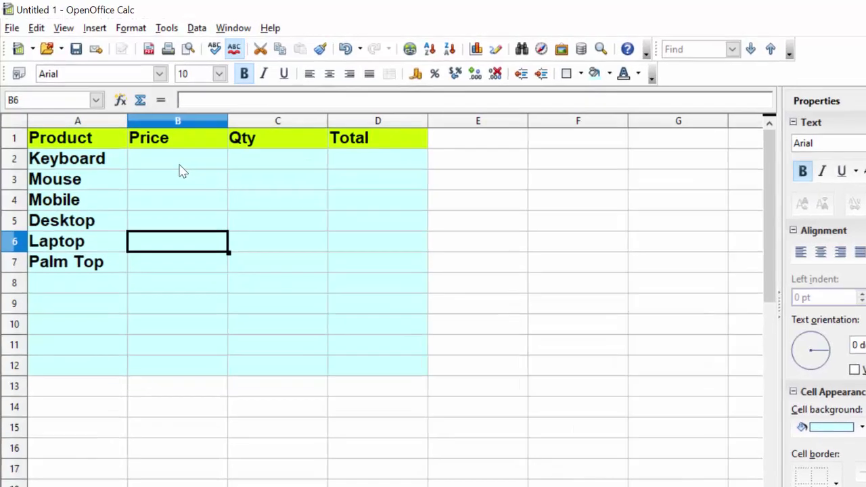
click(171, 158)
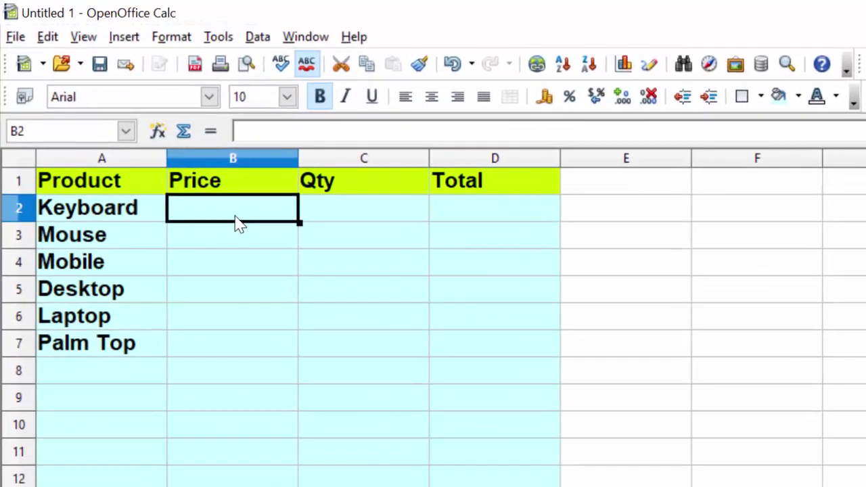
text(220)
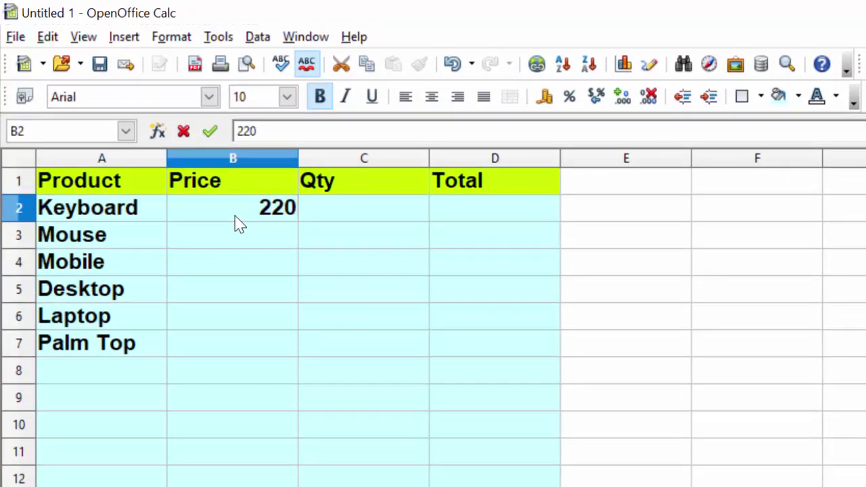
key(Return)
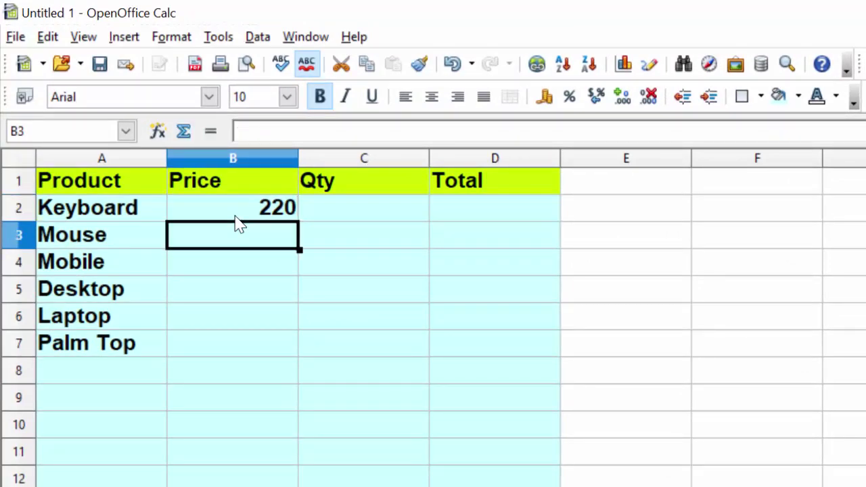
text(120)
key(Return)
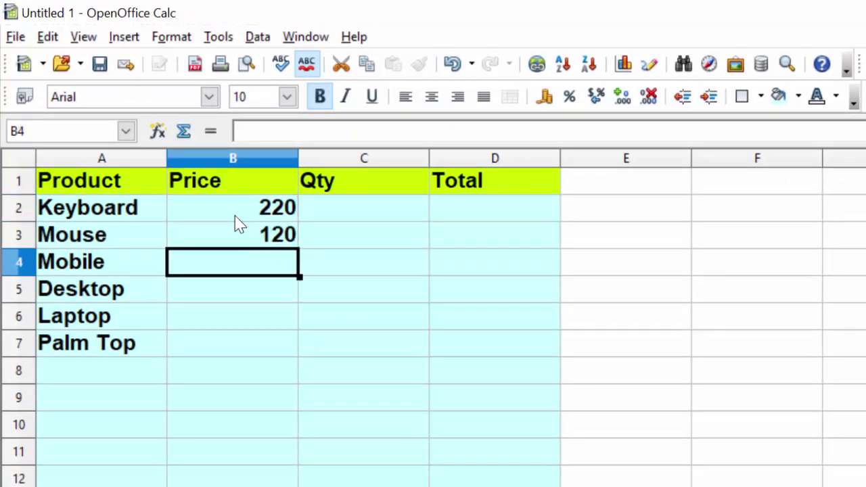
text(6)
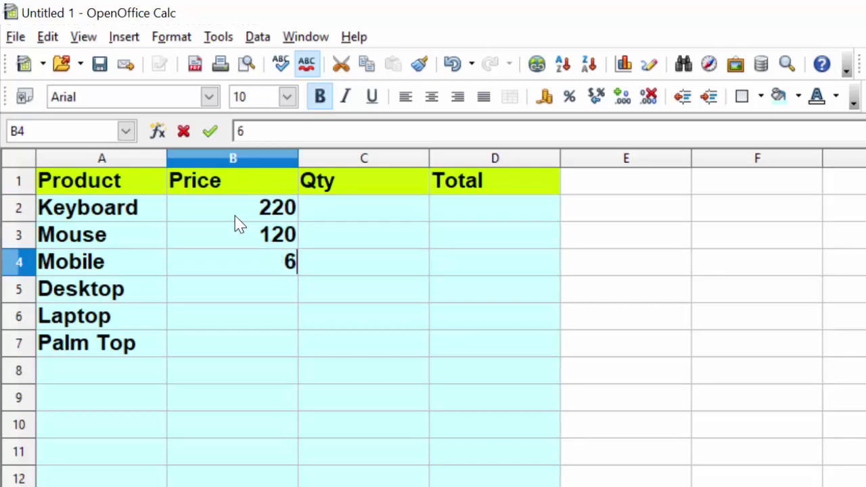
text(700)
key(Return)
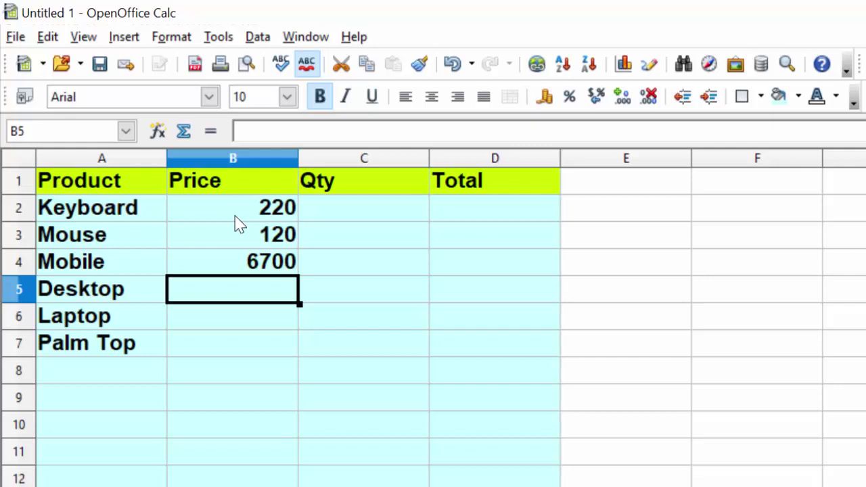
- Enter prices 40000, 45000 and 13000 in B5:B7
text(6)
key(BackSpace)
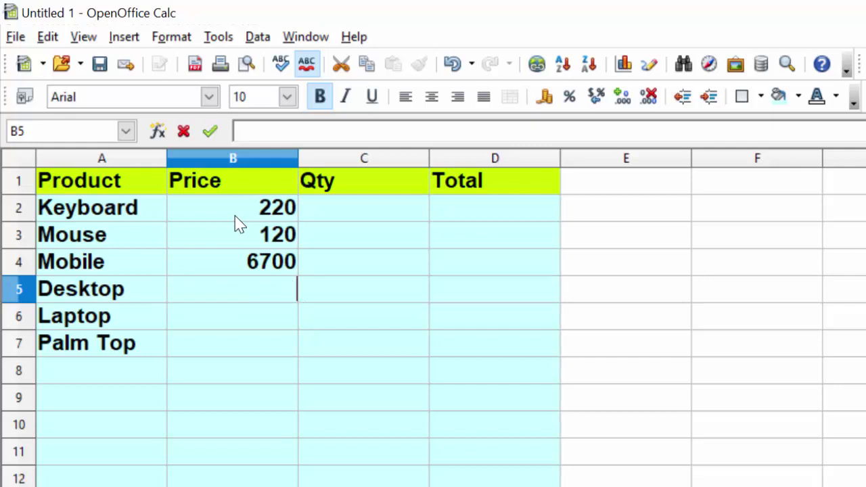
text(40000)
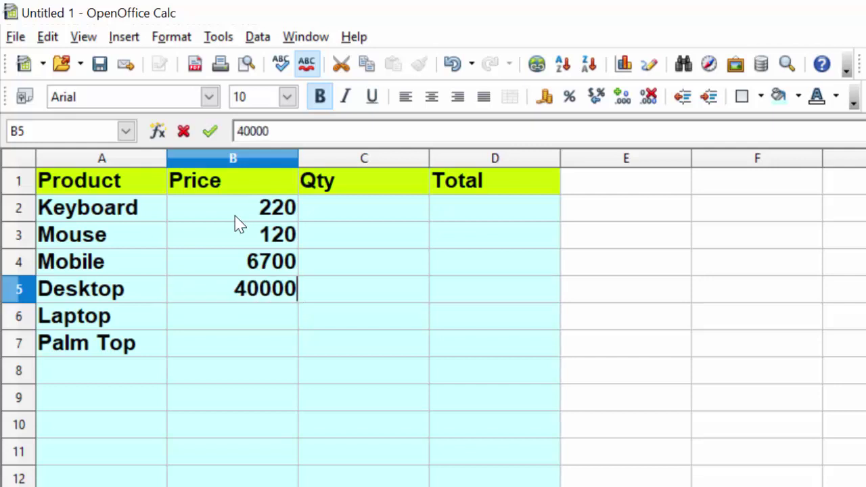
key(Return)
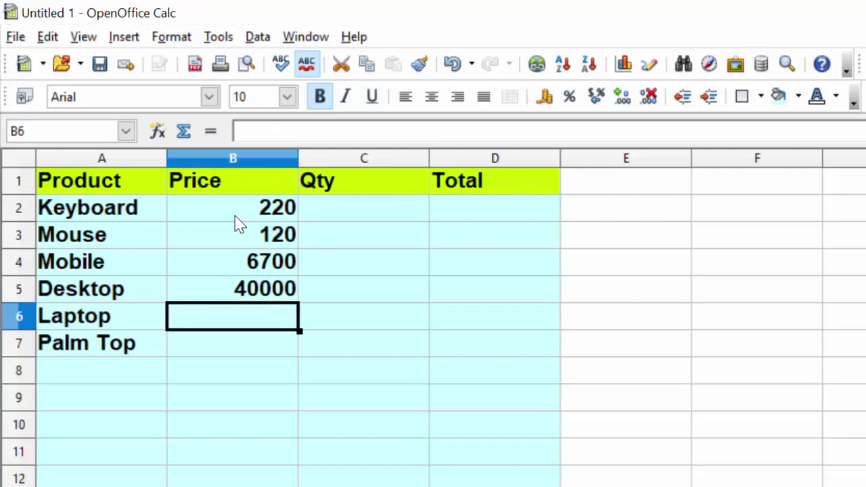
text(4500)
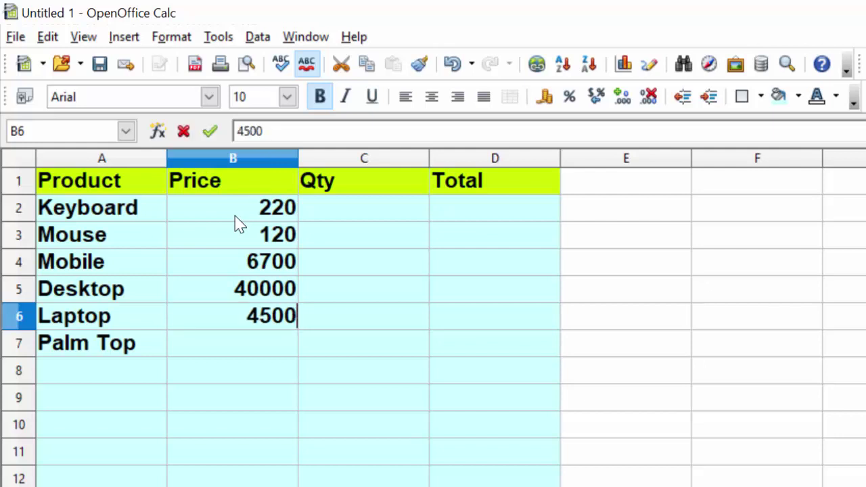
text(0)
key(Return)
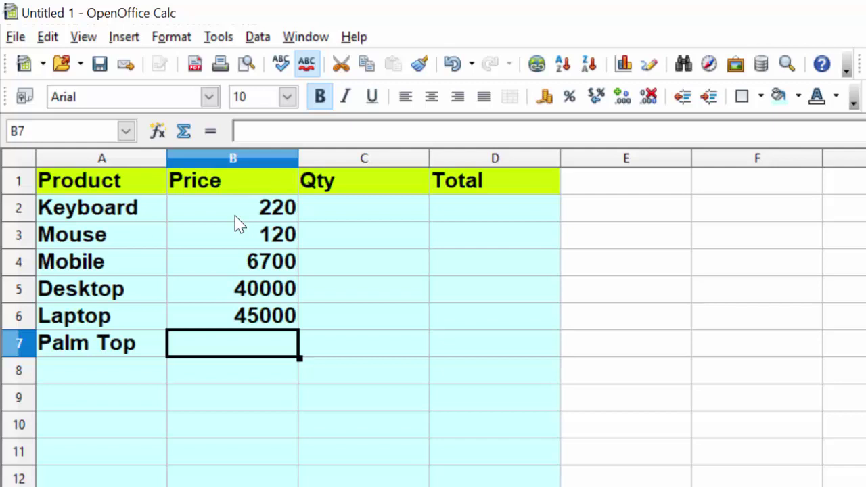
text(13000)
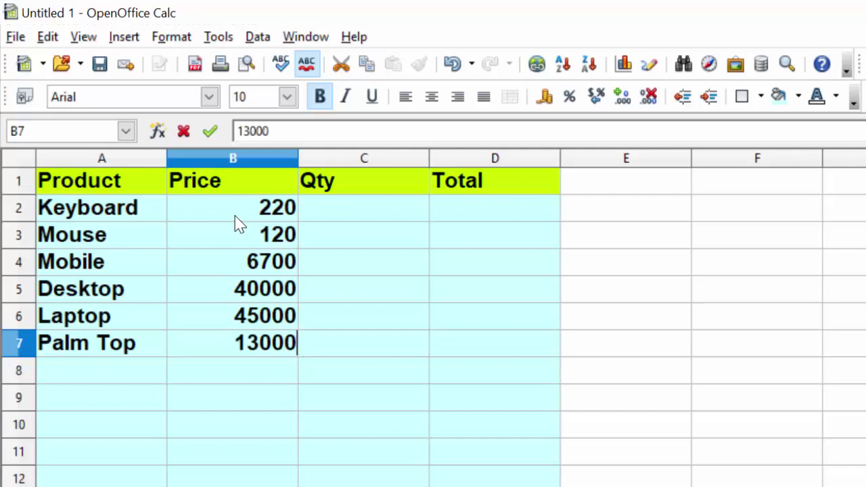
key(Return)
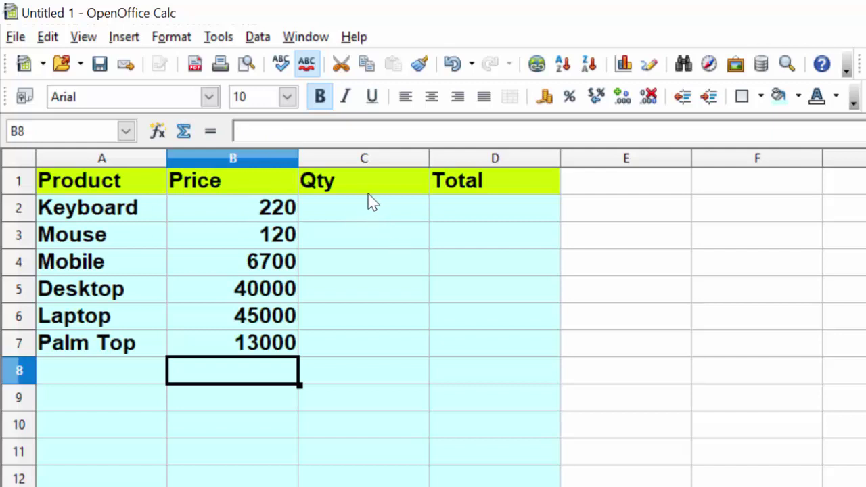
- Enter quantities 6, 5 and 7 in C2:C4
click(370, 205)
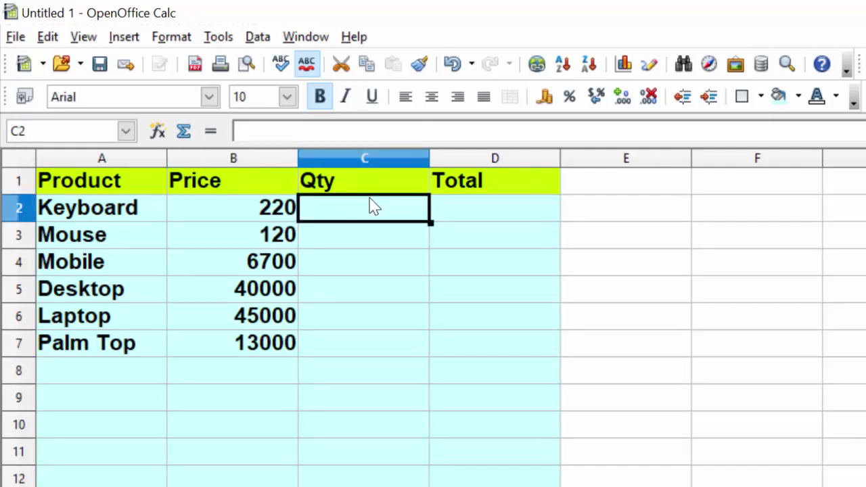
text(6)
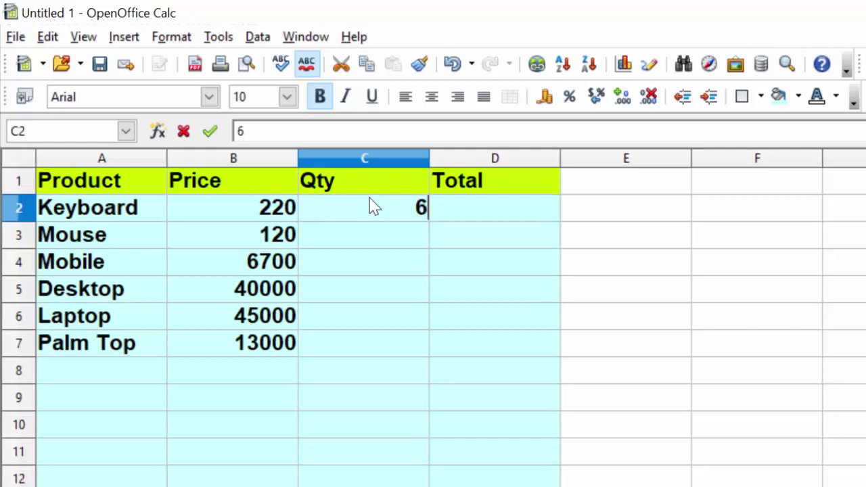
key(Return)
text(5)
key(Return)
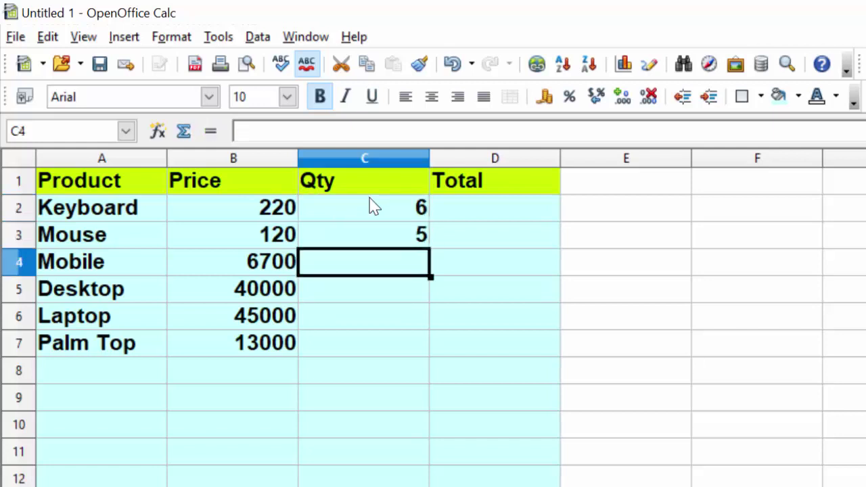
text(7)
key(Return)
- Enter quantities 3, 4 and 1 in C5:C7
text(3)
key(Return)
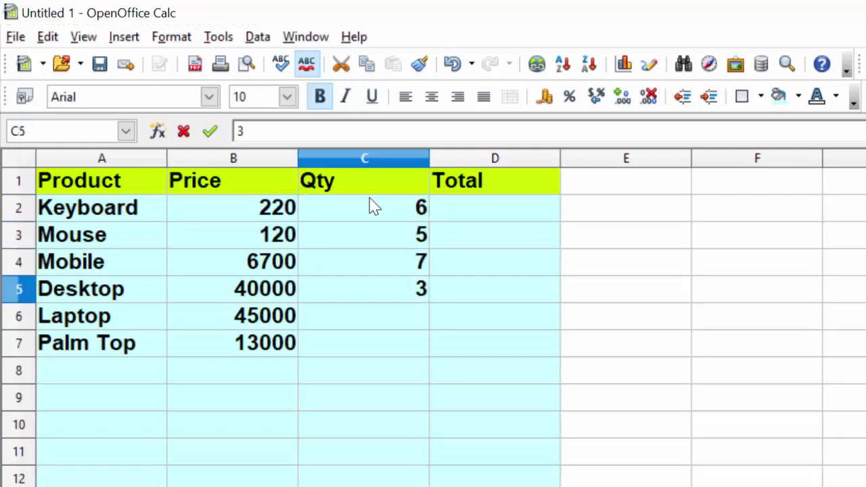
key(Return)
text(4)
key(Return)
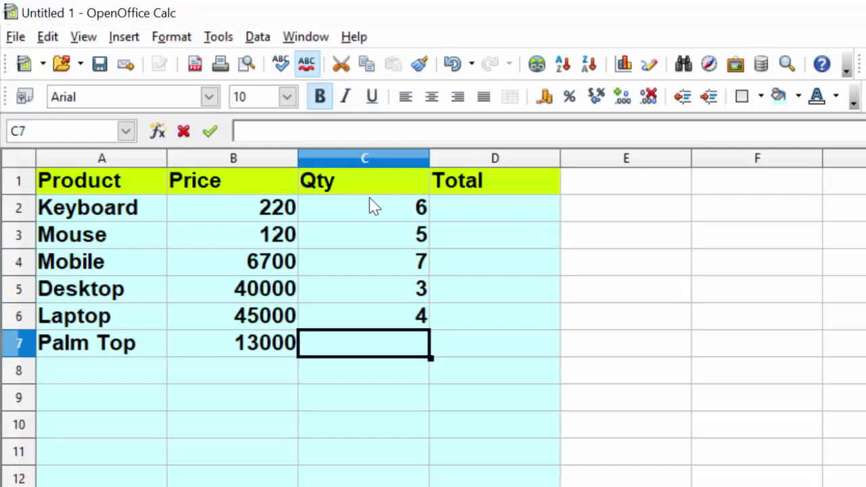
text(1)
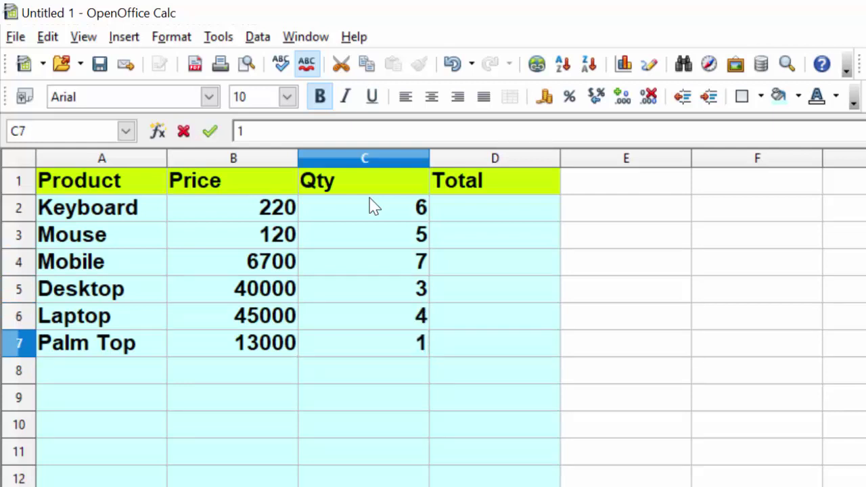
key(Return)
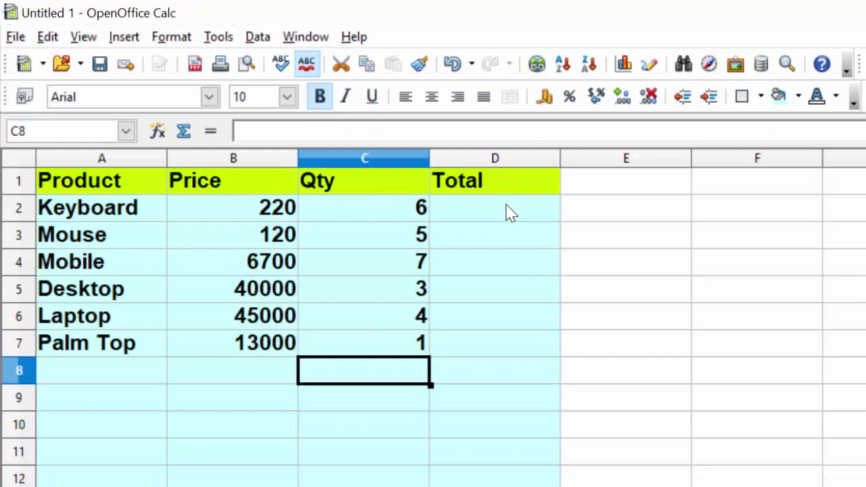
- Enter =B2*C2 in D2 for a Keyboard total of 1320 and fill it down to D7
click(511, 212)
text(=)
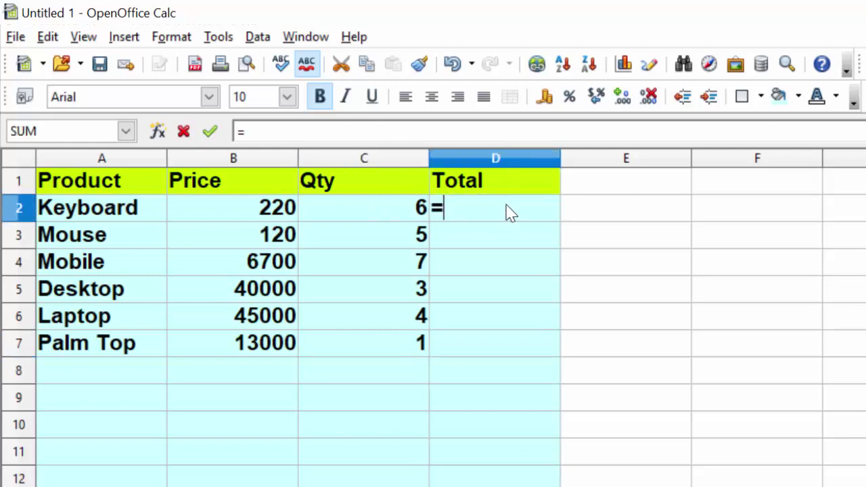
text(sum)
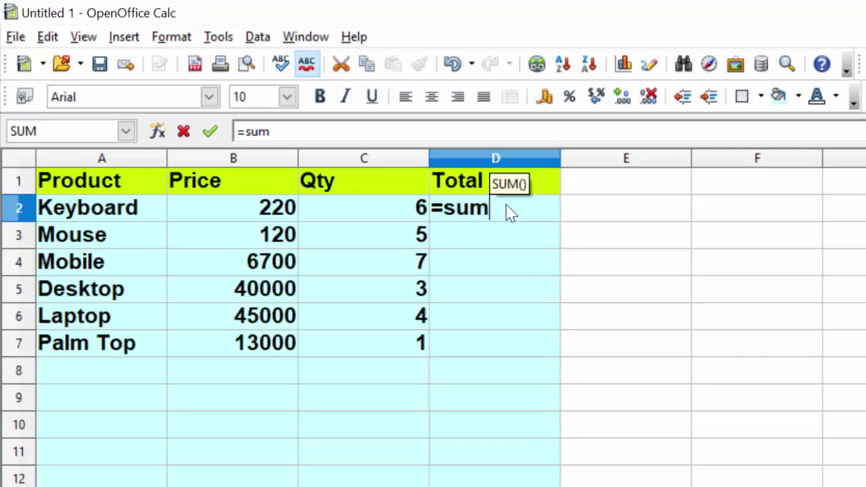
text(()
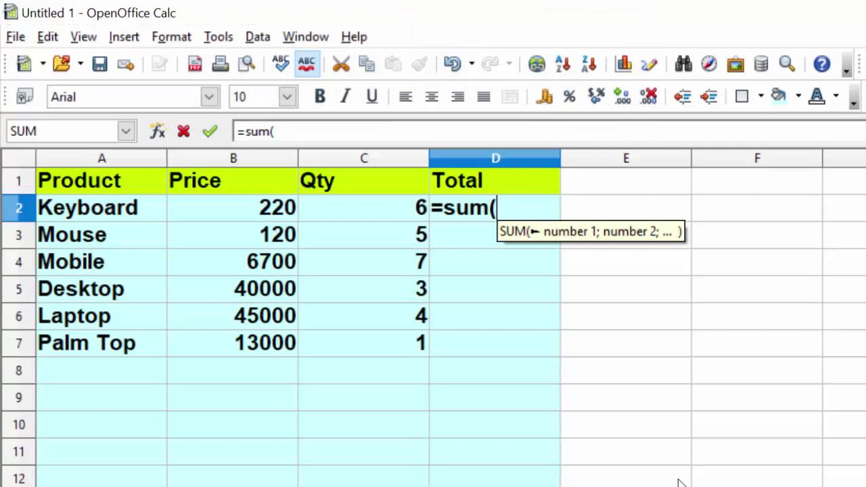
key(BackSpace)
key(BackSpace)
key(BackSpace)
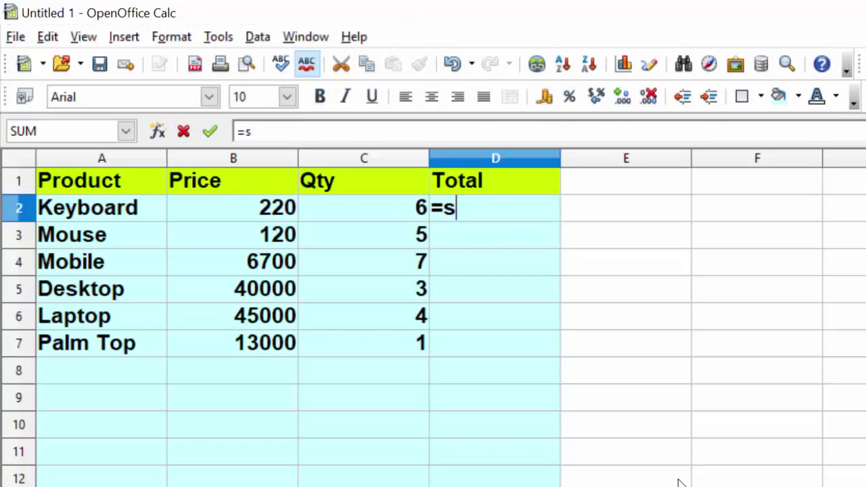
key(BackSpace)
key(BackSpace)
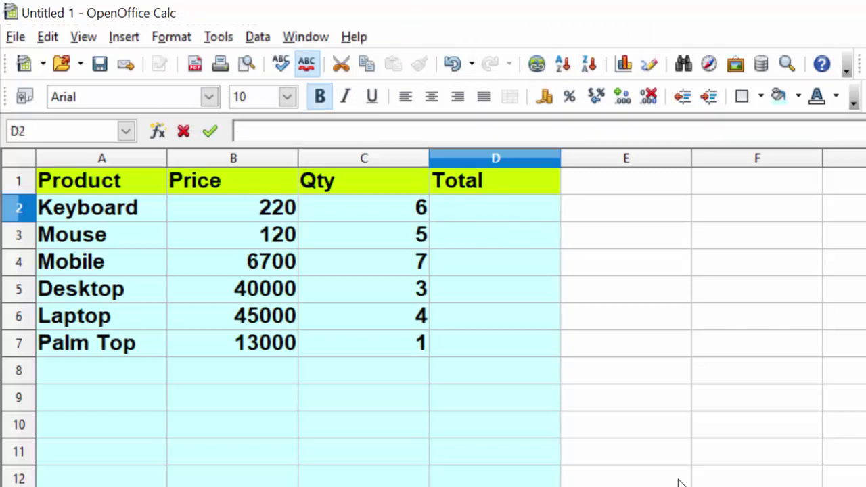
text(=)
click(261, 218)
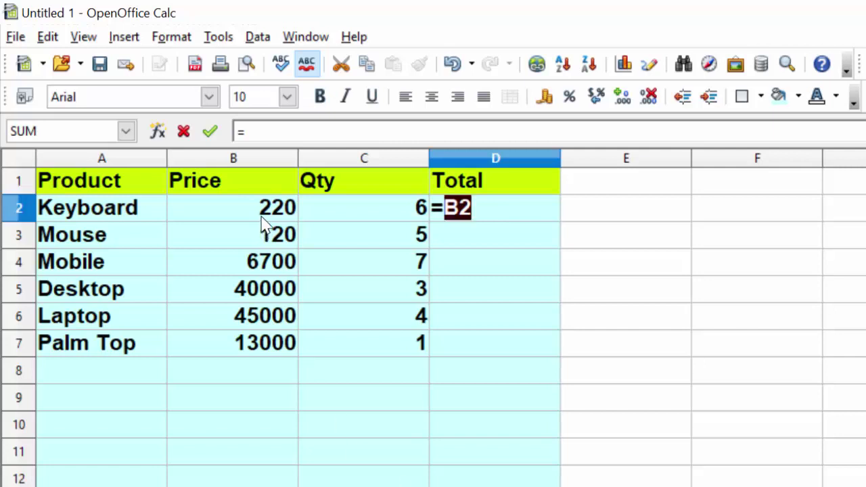
text(*)
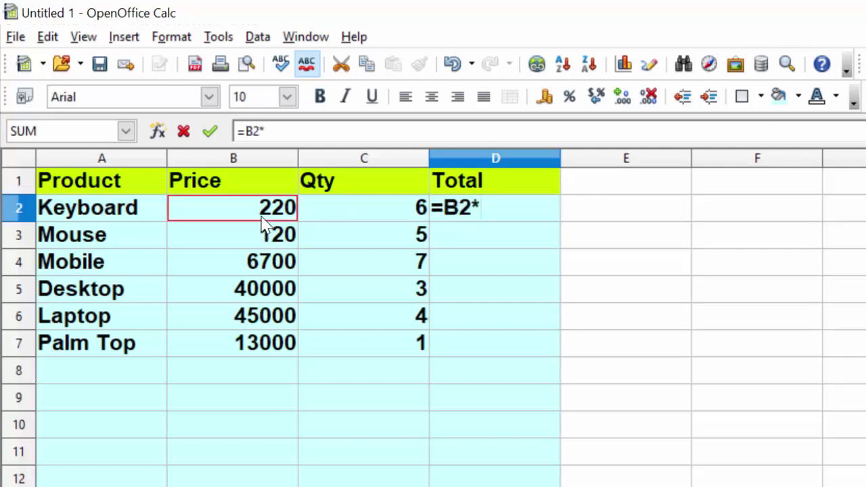
click(343, 210)
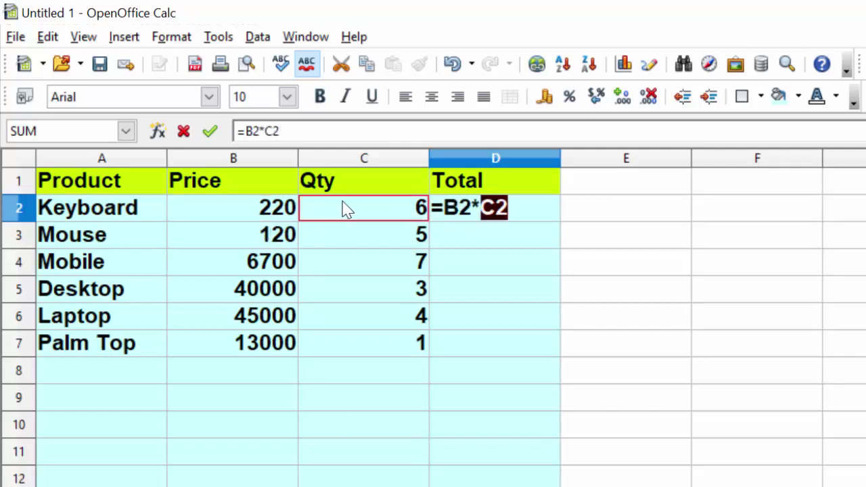
key(Return)
click(512, 213)
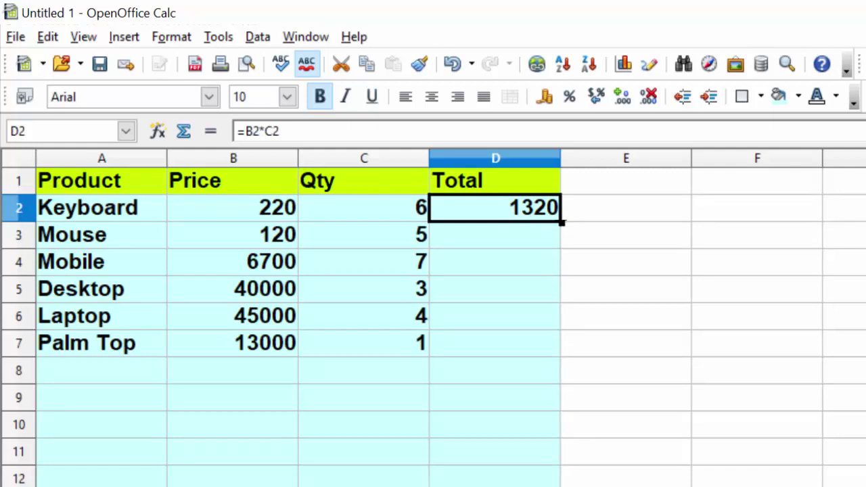
drag(562, 223, 553, 362)
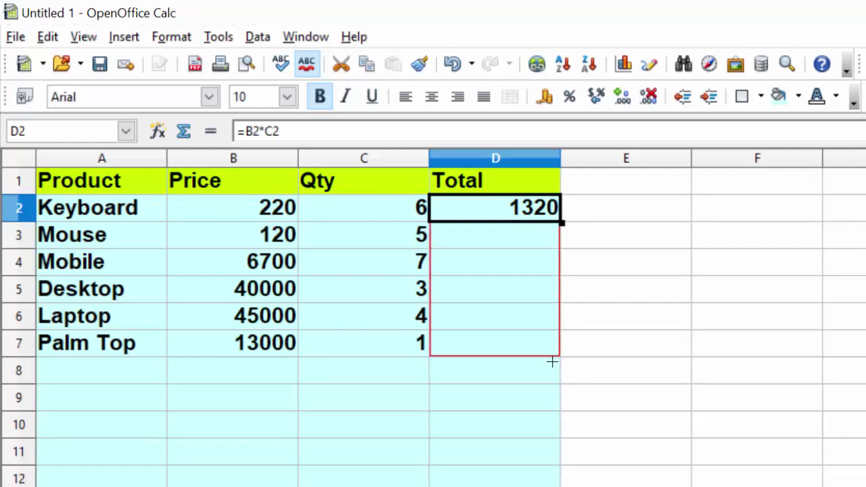
- Apply All Borders to the product table range A1:D7
click(747, 335)
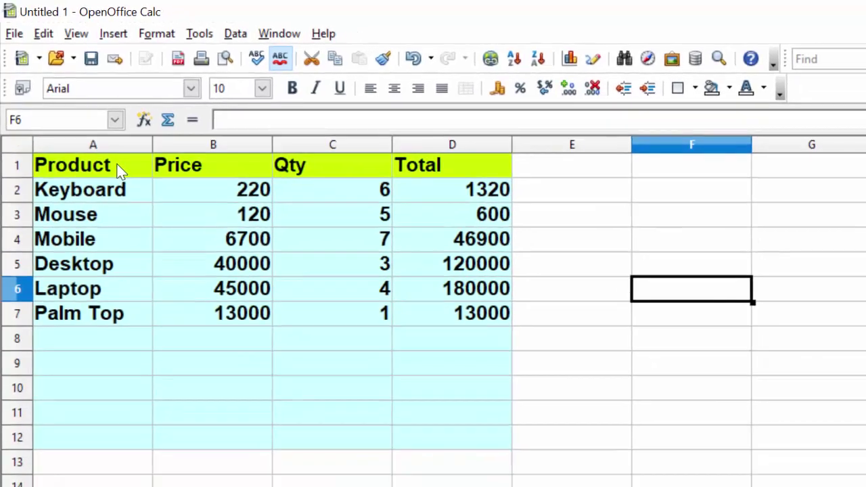
drag(120, 171, 296, 228)
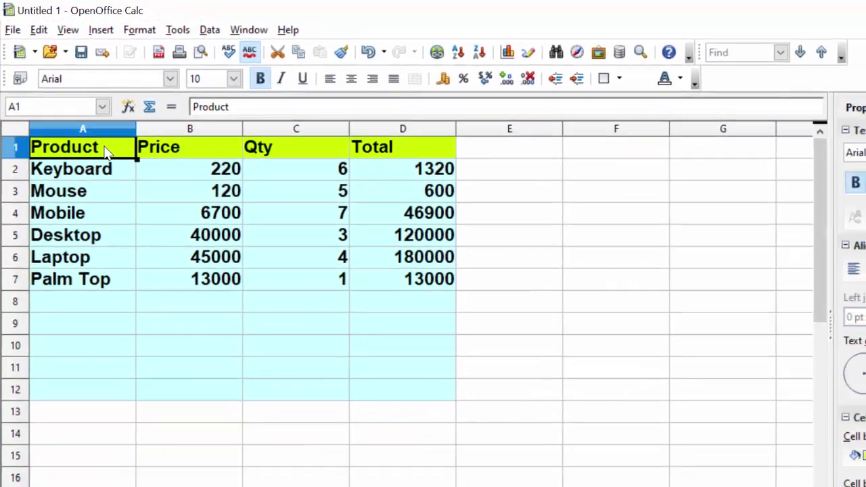
drag(342, 256, 385, 276)
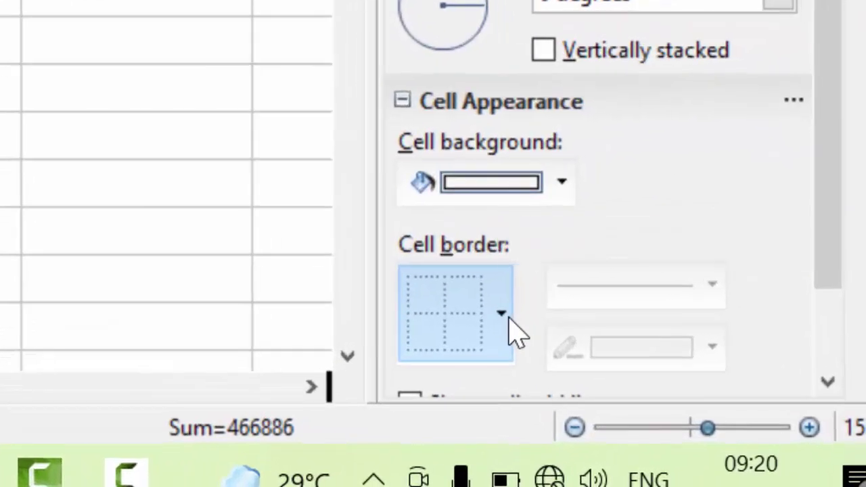
click(691, 399)
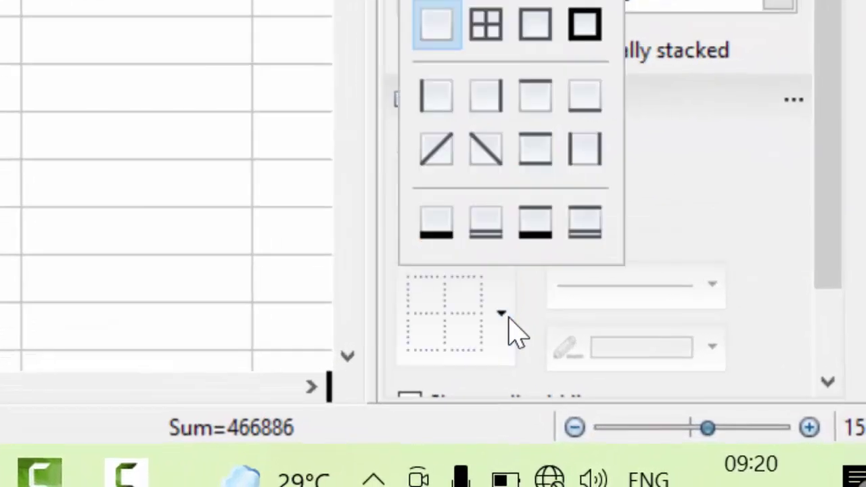
click(492, 30)
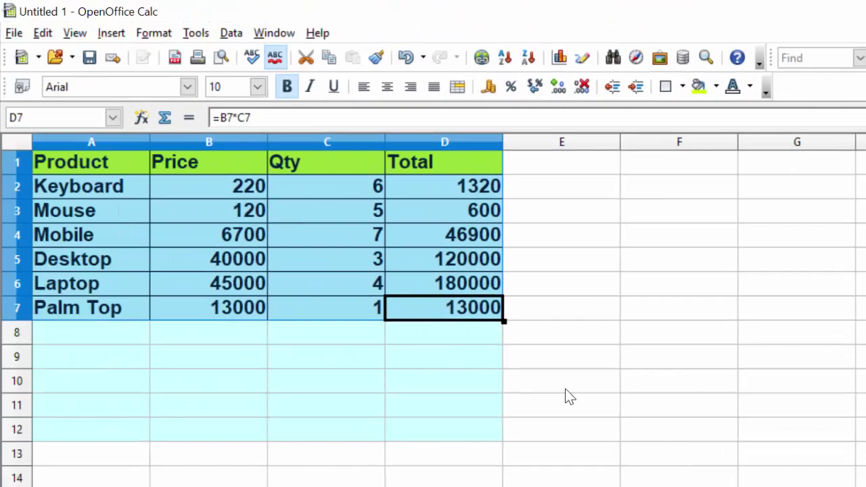
click(567, 396)
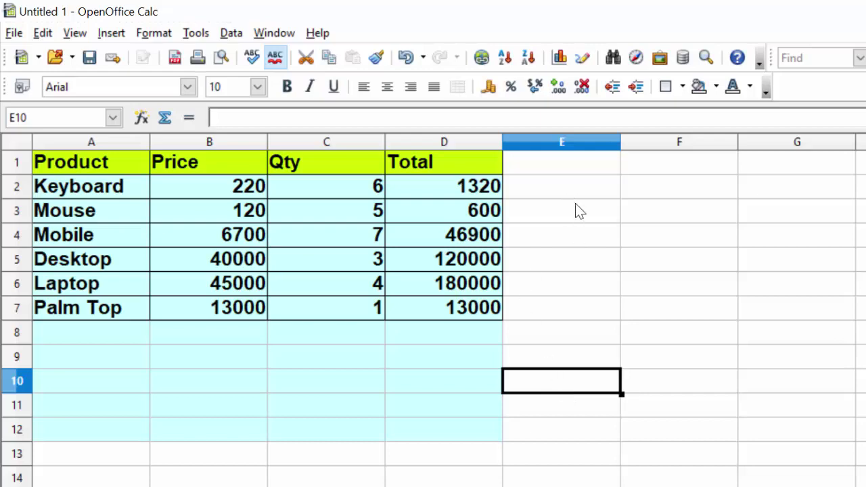
- Put a Tax label in G3 with a 10% rate in G4
click(754, 214)
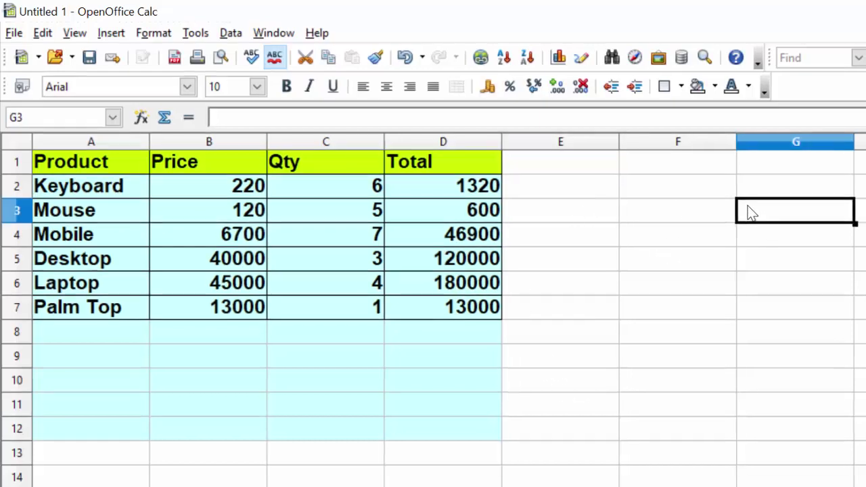
text(Tax)
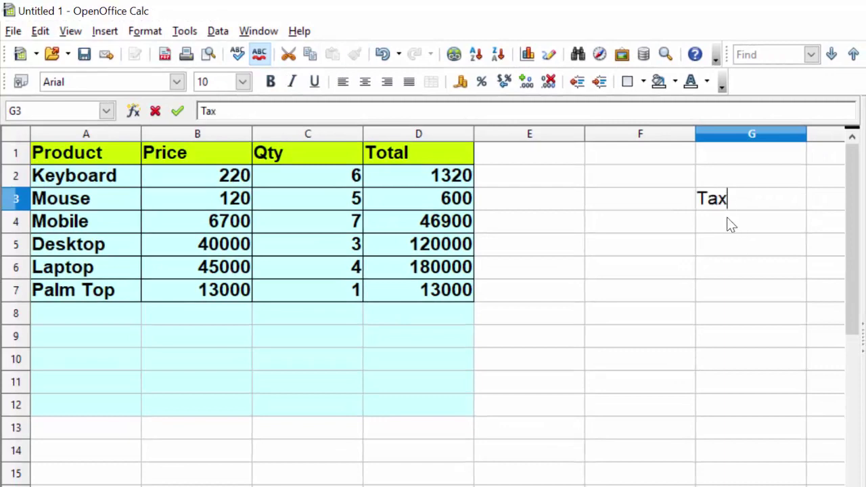
key(Return)
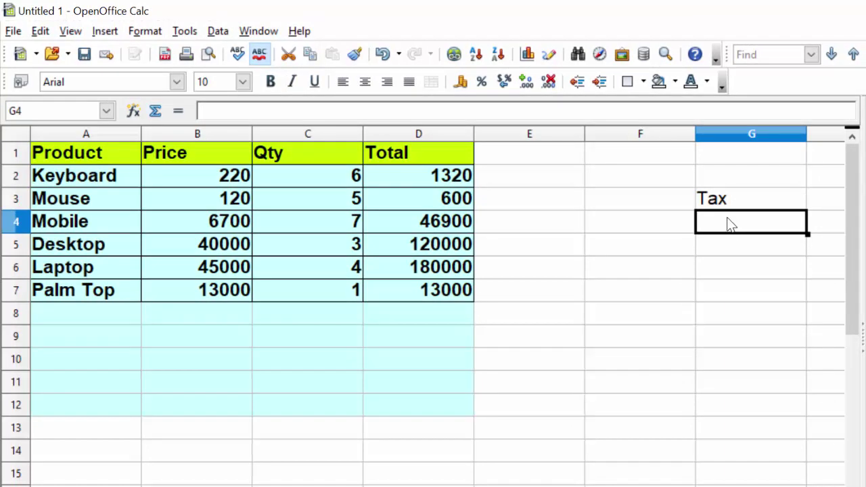
text(1)
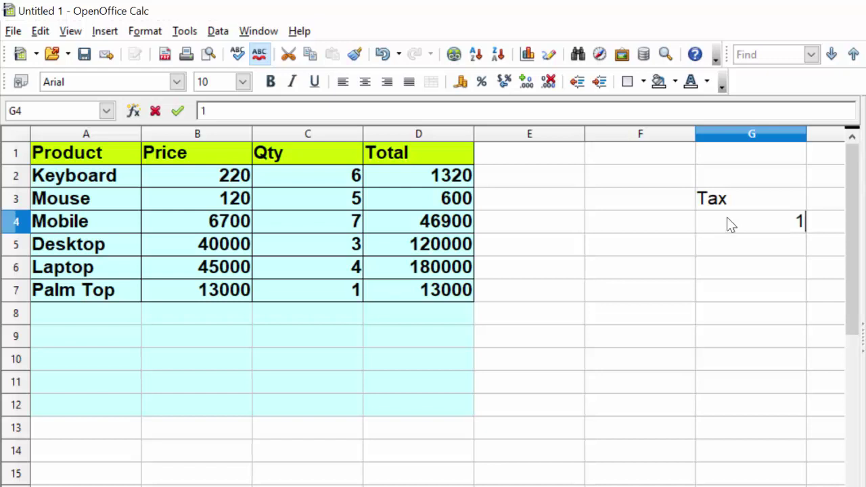
text(0%)
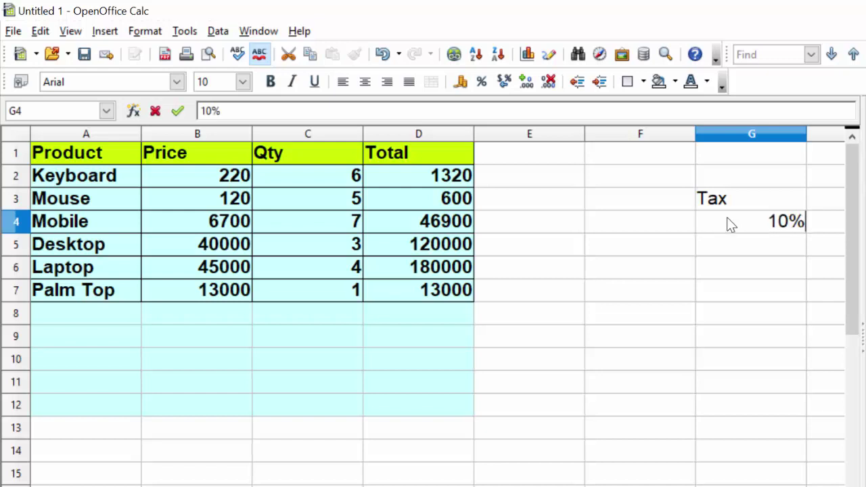
click(695, 245)
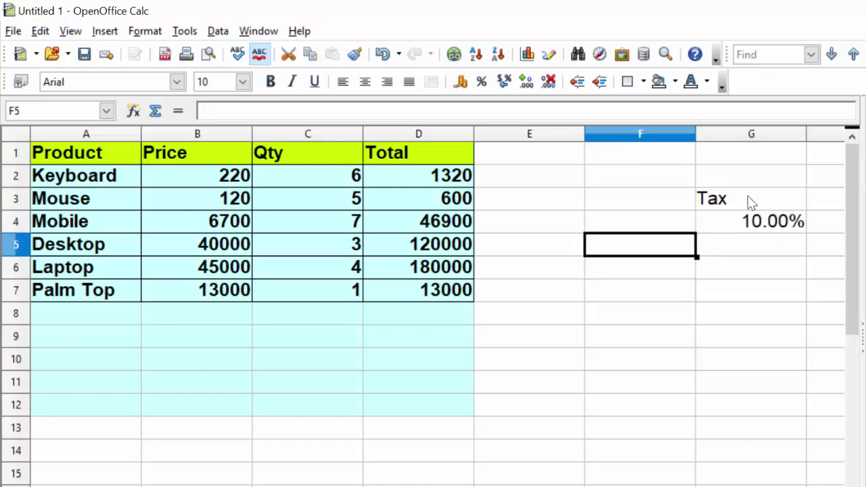
- Type the heading Tax Amount in E1
click(515, 158)
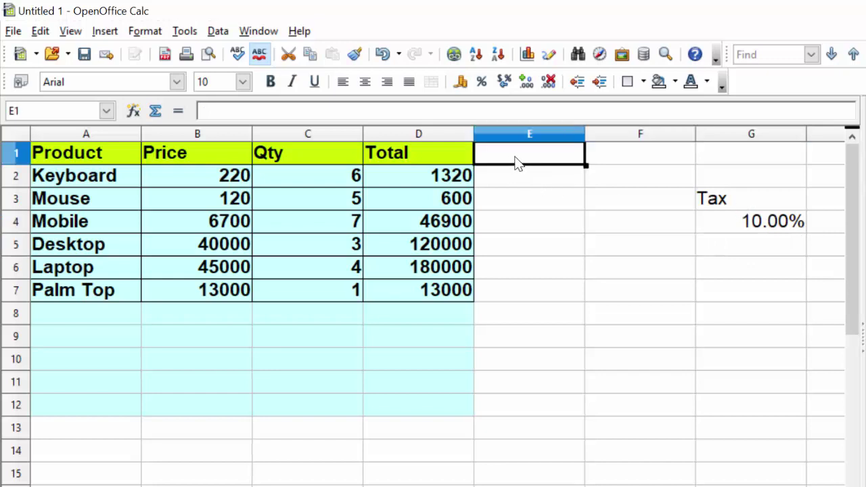
text(Ta)
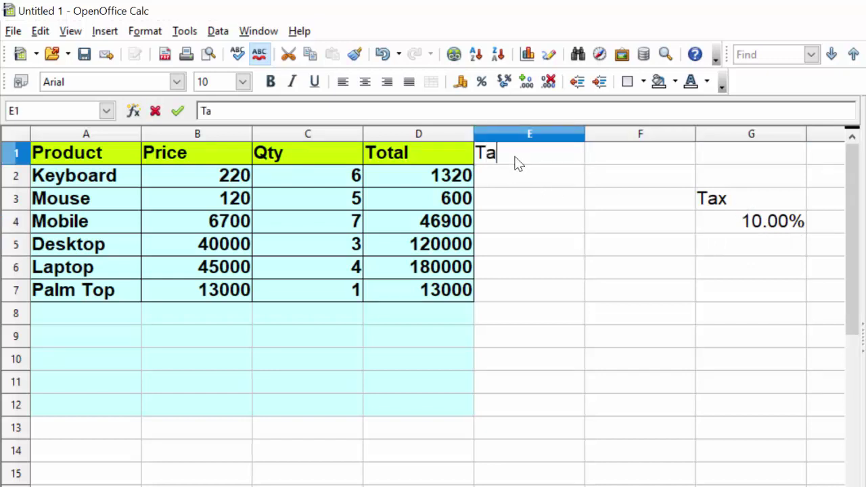
text(x Am)
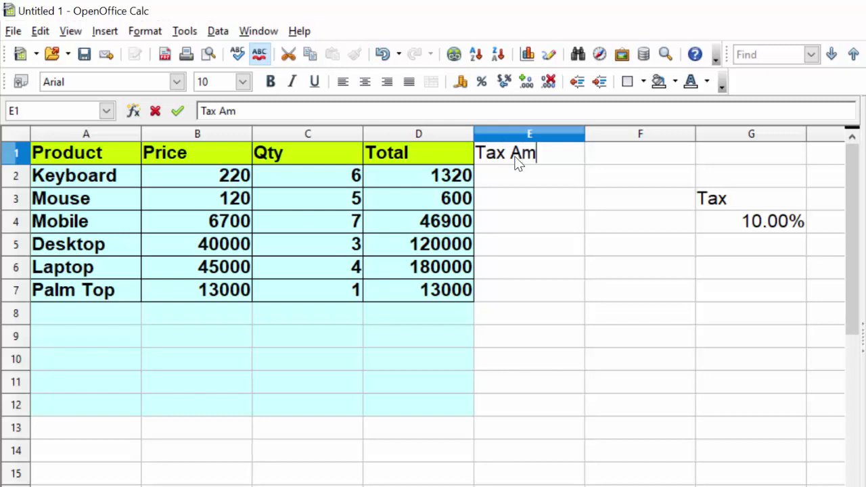
text(ount)
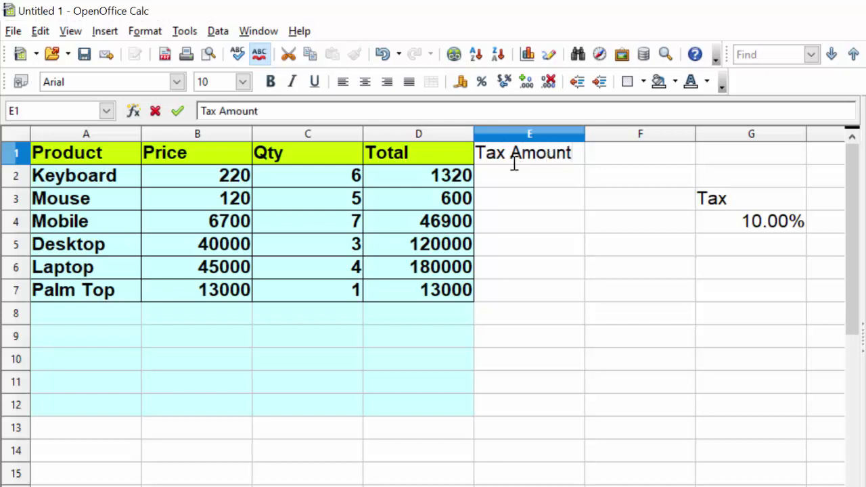
click(502, 203)
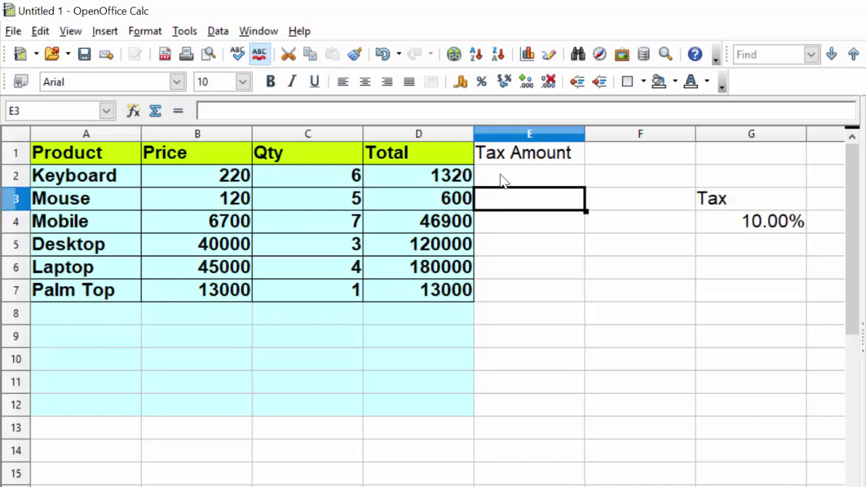
click(502, 179)
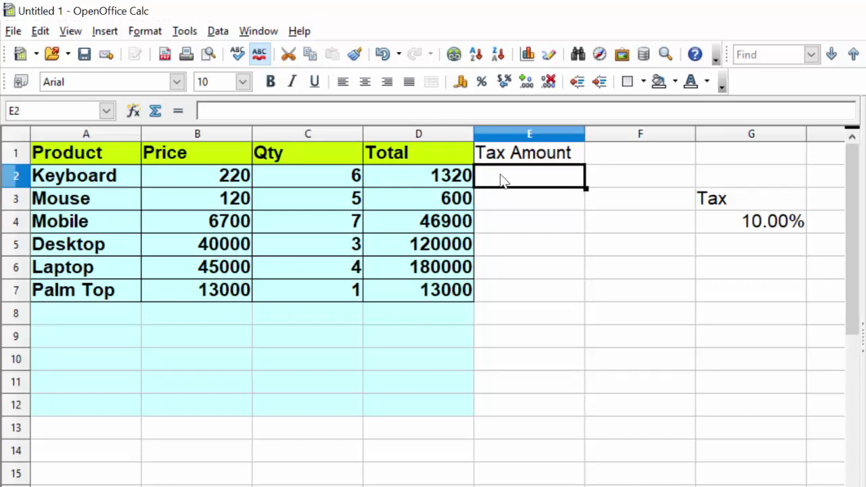
- Enter =D2*G4 in E2 to get a 132 tax amount
text(=)
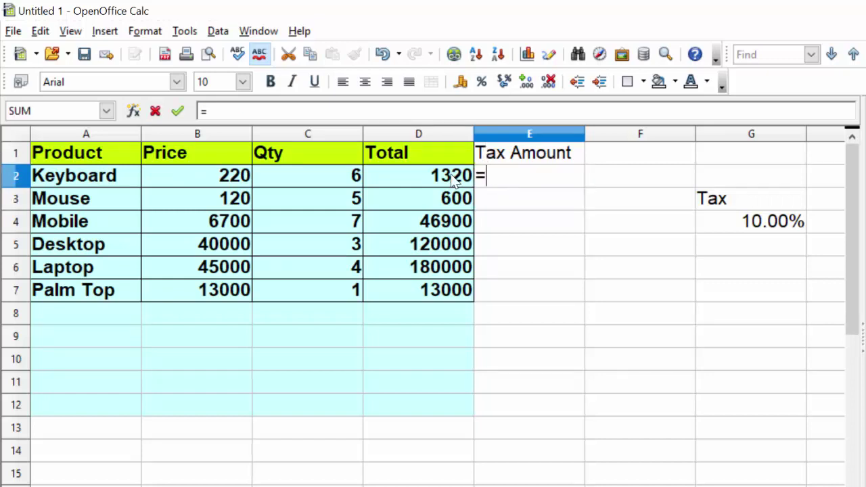
click(453, 178)
text(*)
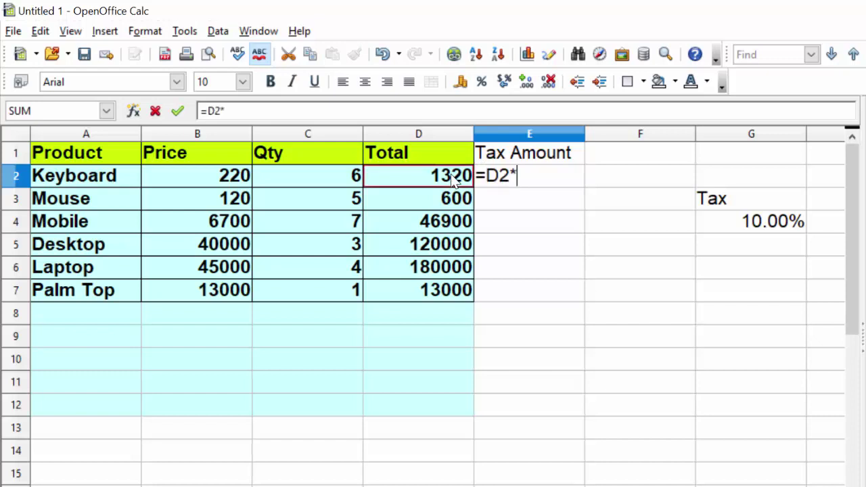
click(759, 230)
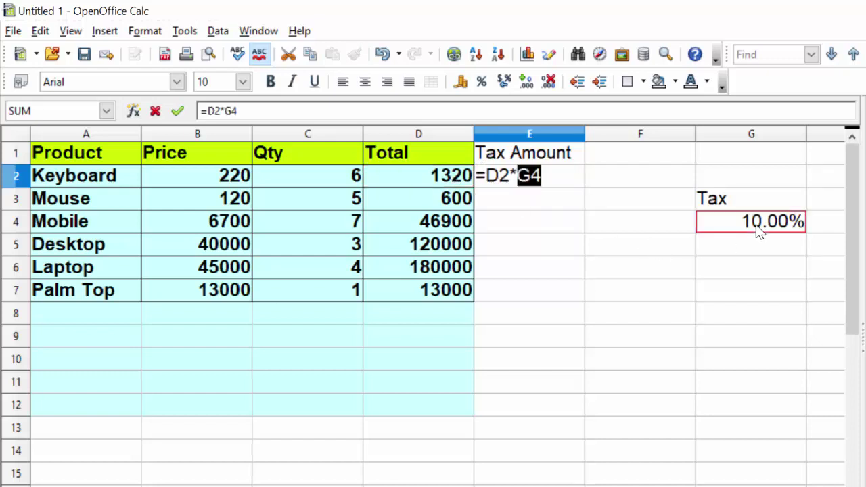
key(Return)
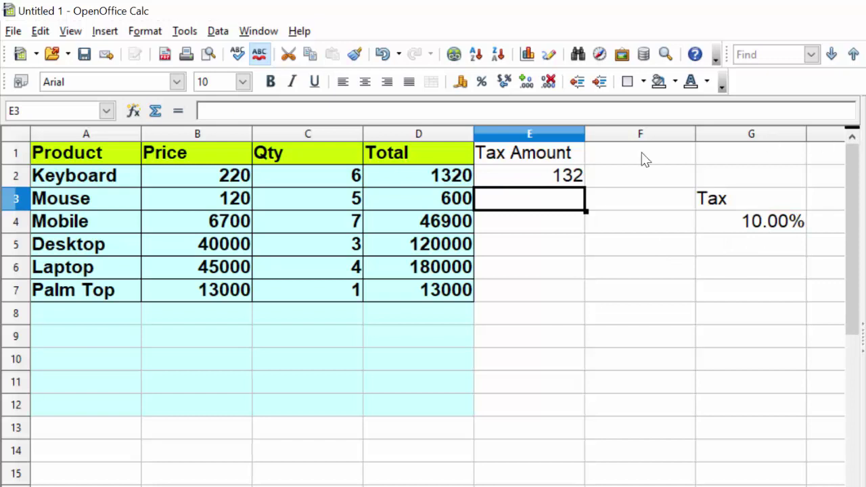
- Fill E2's formula down to E7, then open E2 to check its references
click(555, 182)
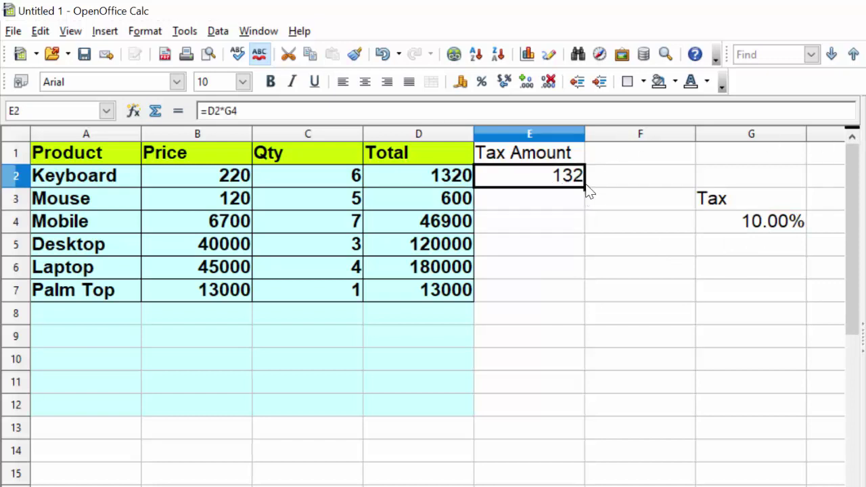
click(587, 197)
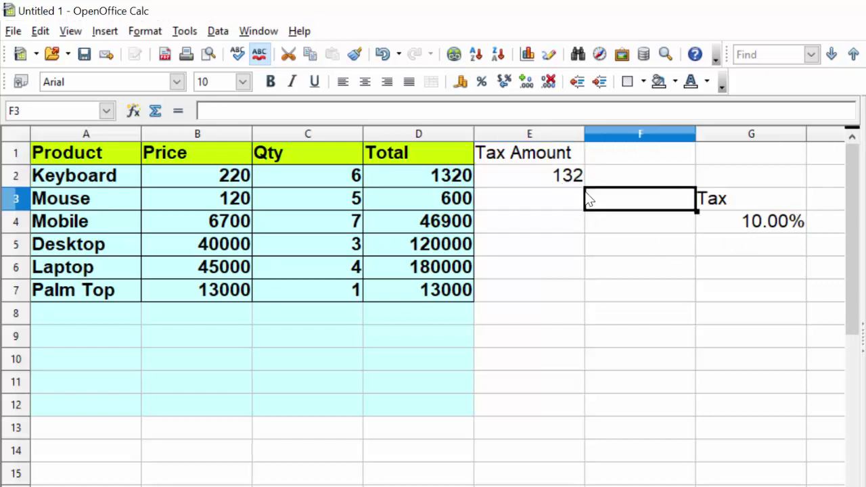
click(553, 179)
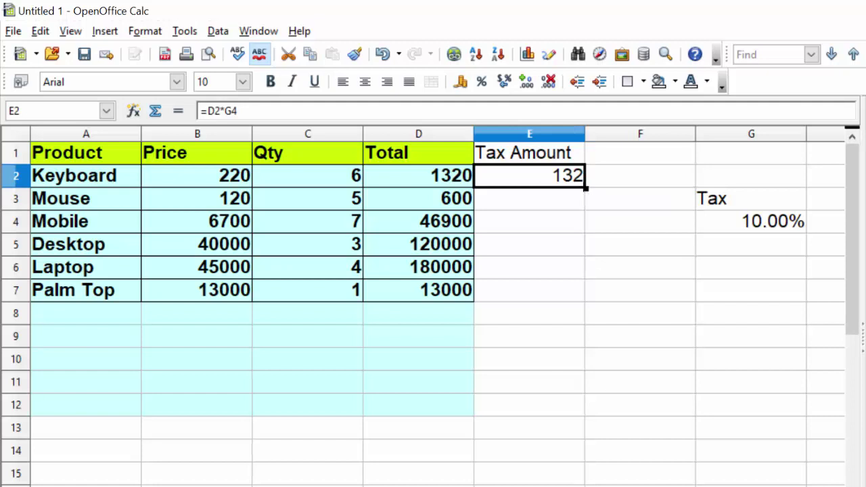
drag(585, 188, 586, 302)
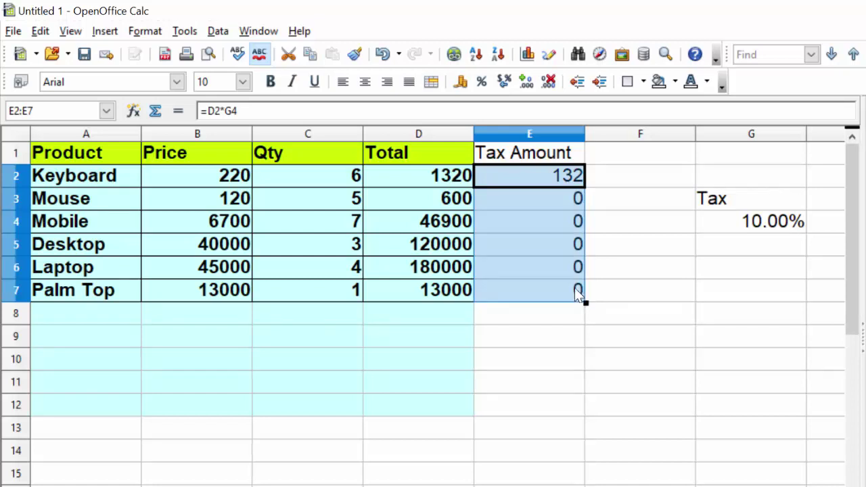
click(527, 174)
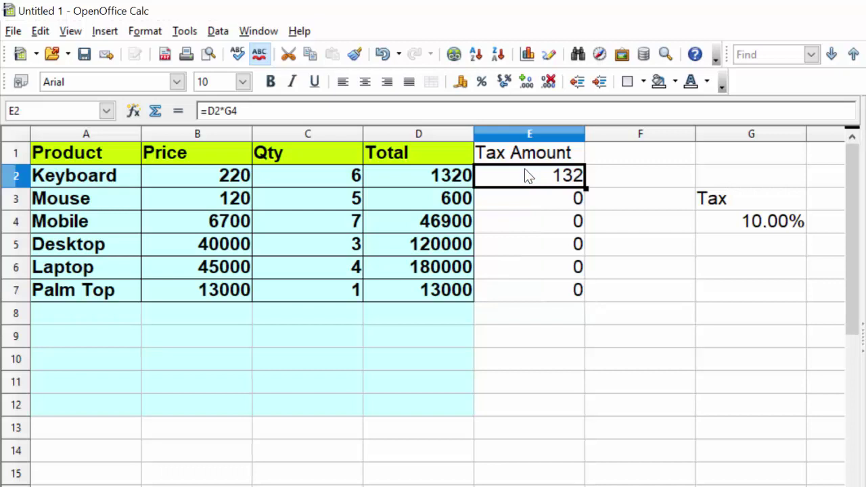
double_click(525, 171)
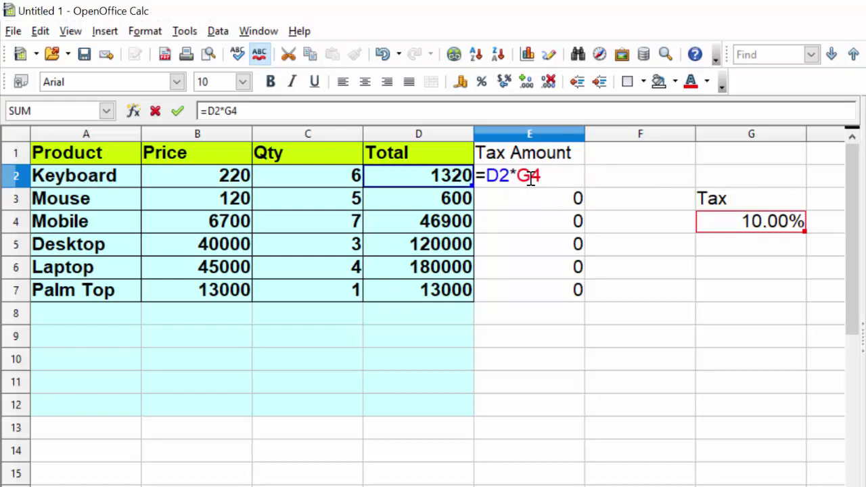
- Give the 10.00% rate cell G4 a Magenta background
key(Return)
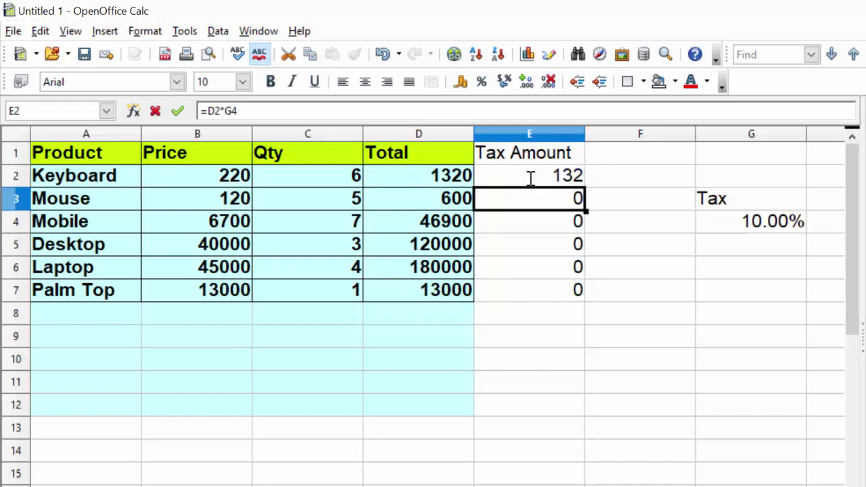
click(757, 225)
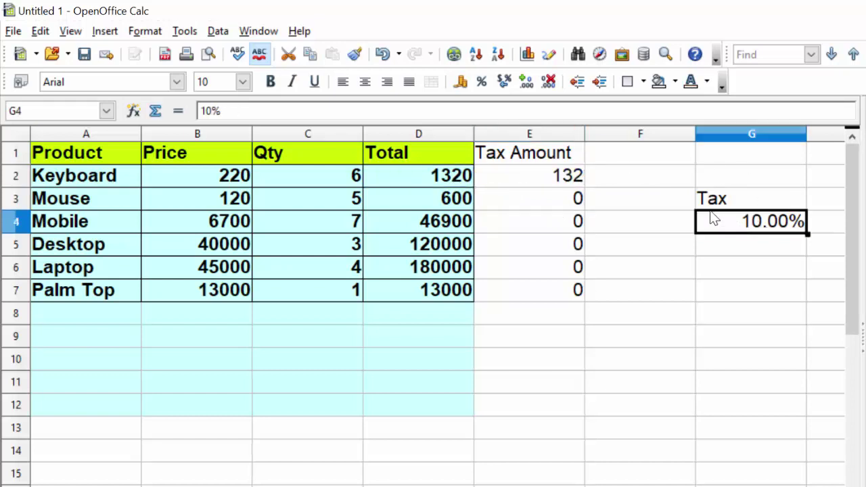
click(628, 82)
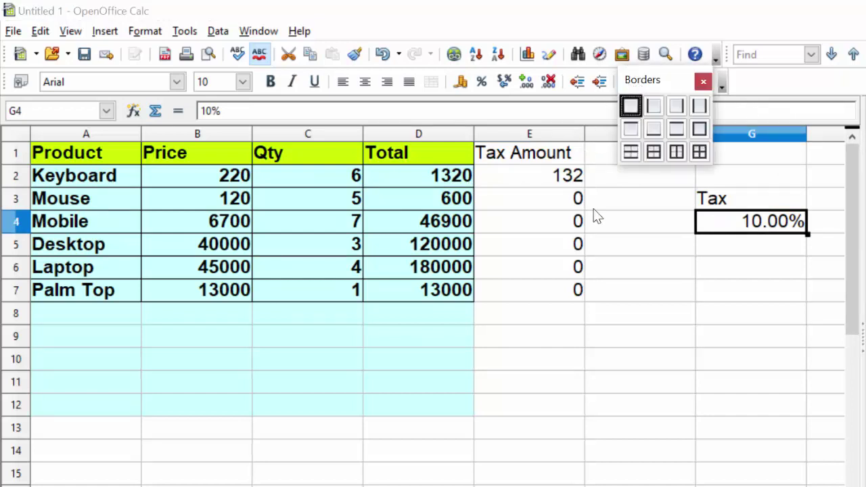
click(609, 230)
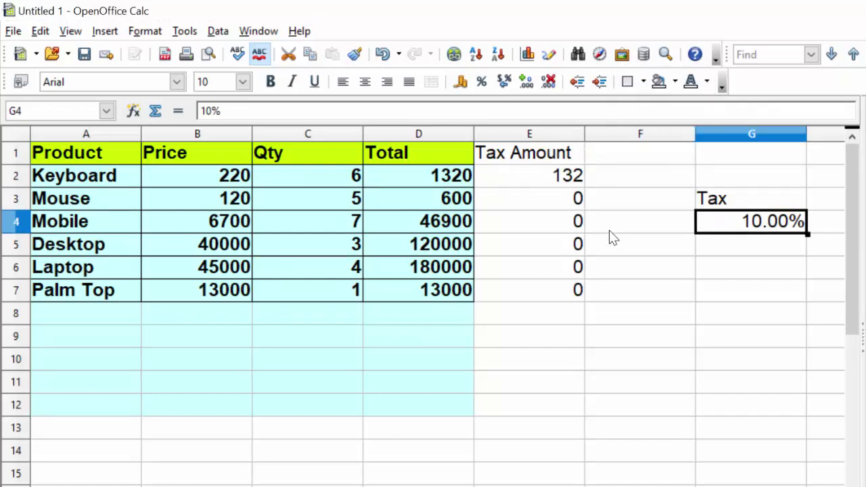
click(644, 82)
click(673, 247)
click(673, 81)
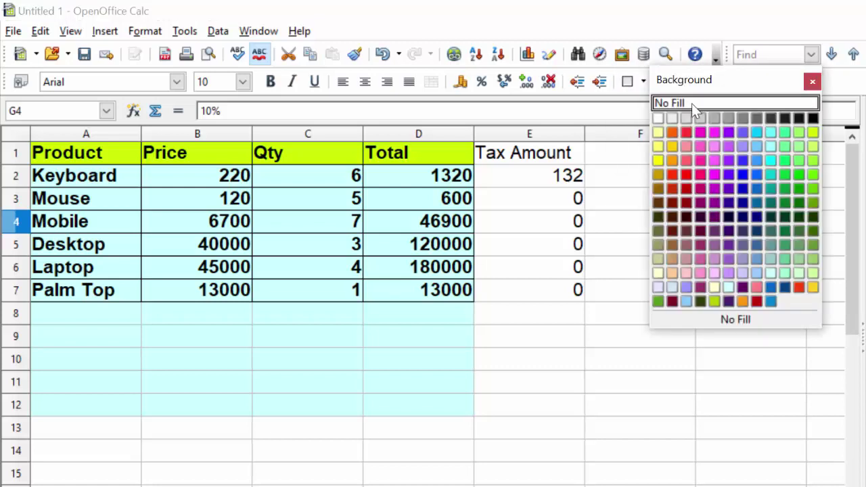
click(714, 136)
click(739, 308)
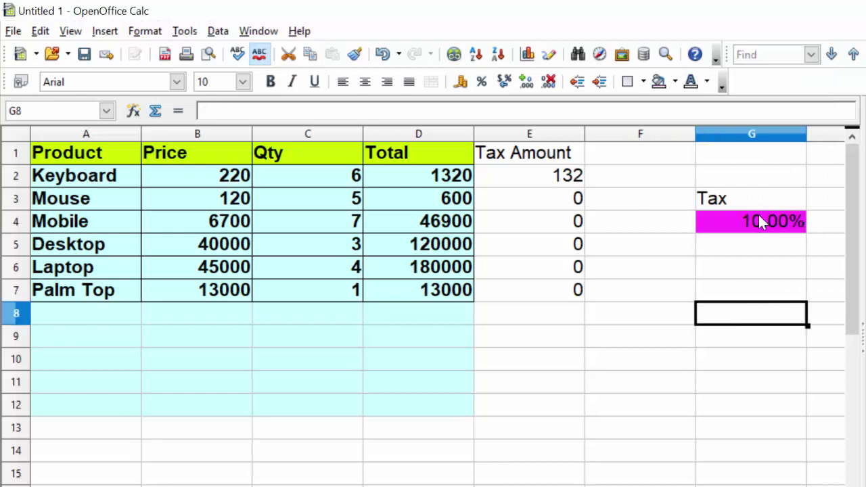
click(523, 181)
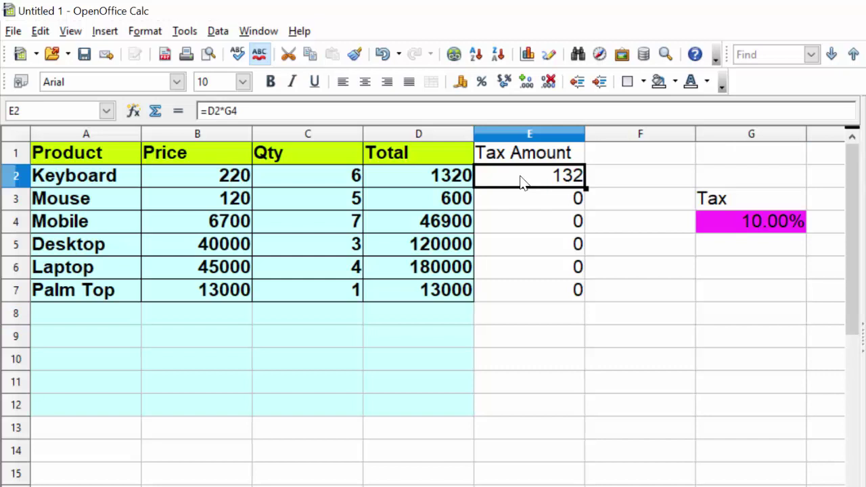
double_click(523, 181)
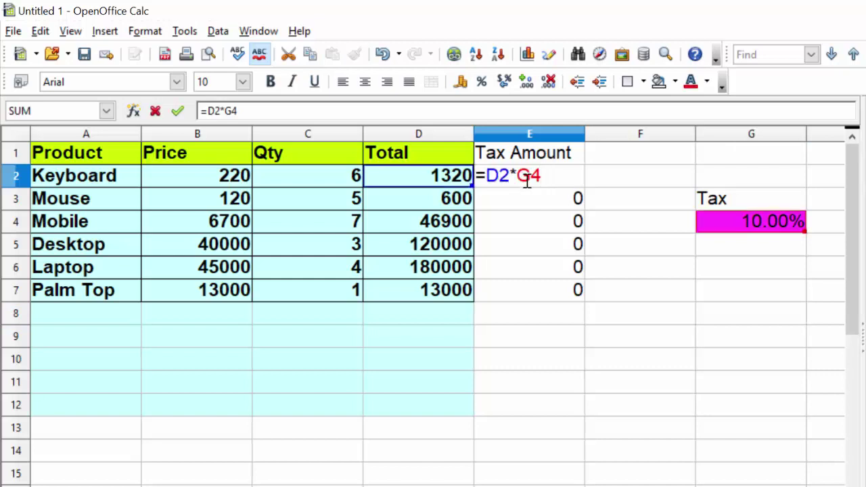
key(Return)
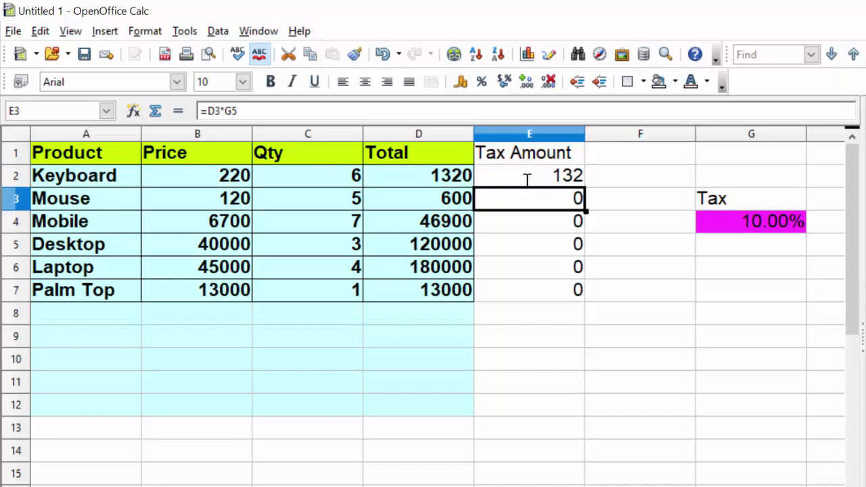
key(F2)
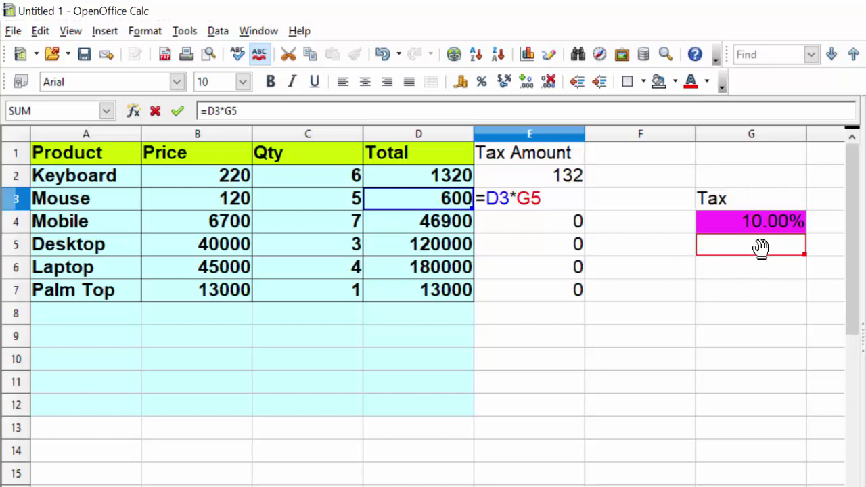
key(Return)
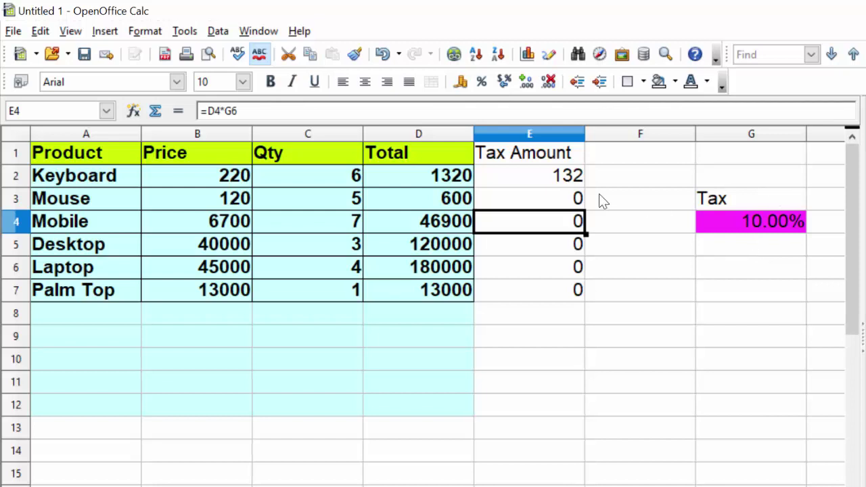
click(568, 176)
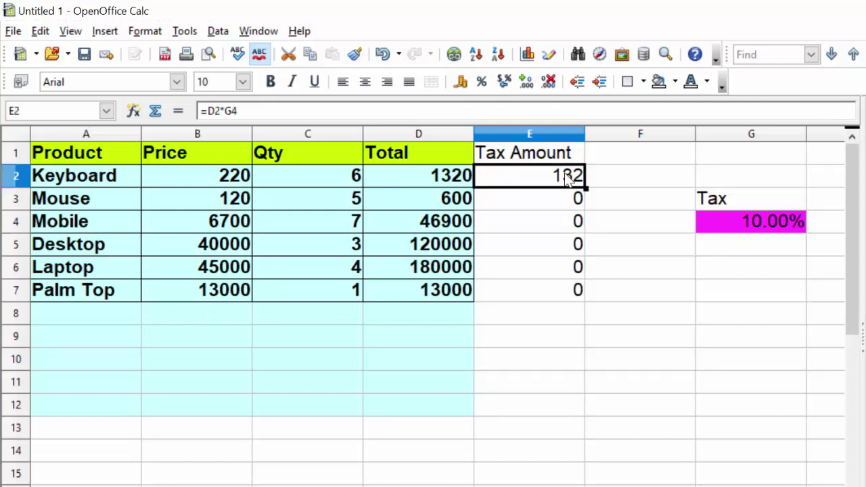
double_click(567, 176)
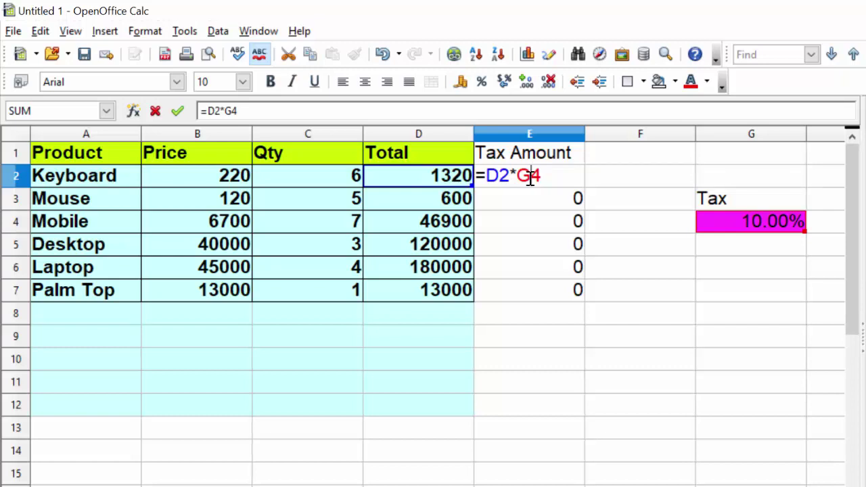
- Change E2 to =D2*G$4 and fill down, giving 60, 4690, 12000, 18000, 1300
text($)
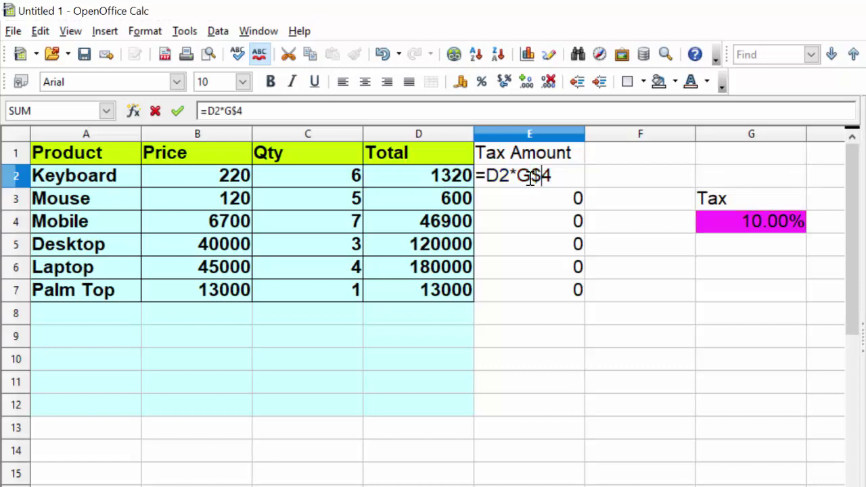
key(Return)
click(541, 178)
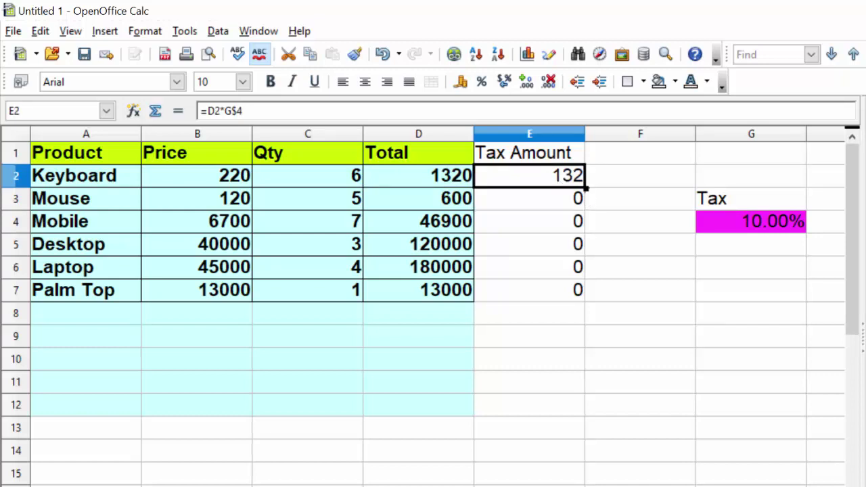
drag(586, 190, 579, 298)
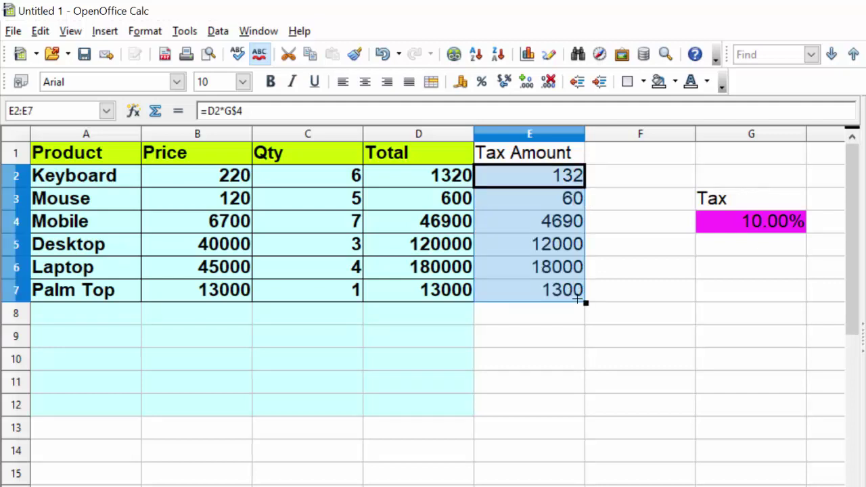
key(Down)
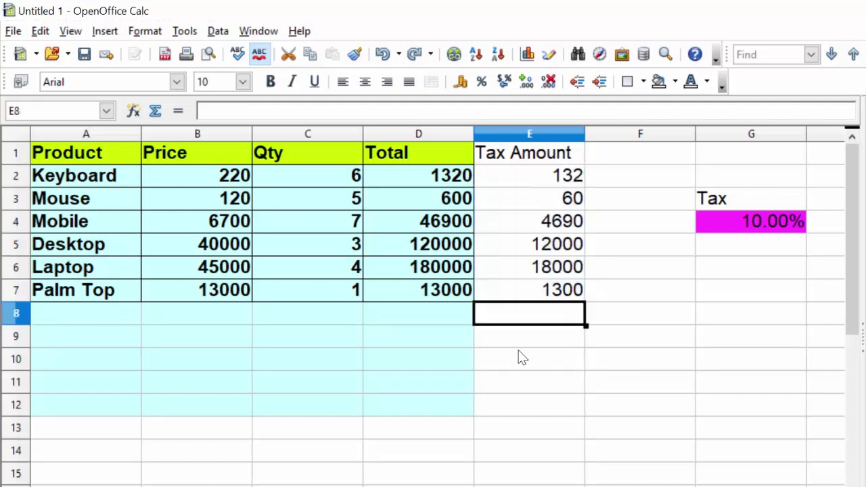